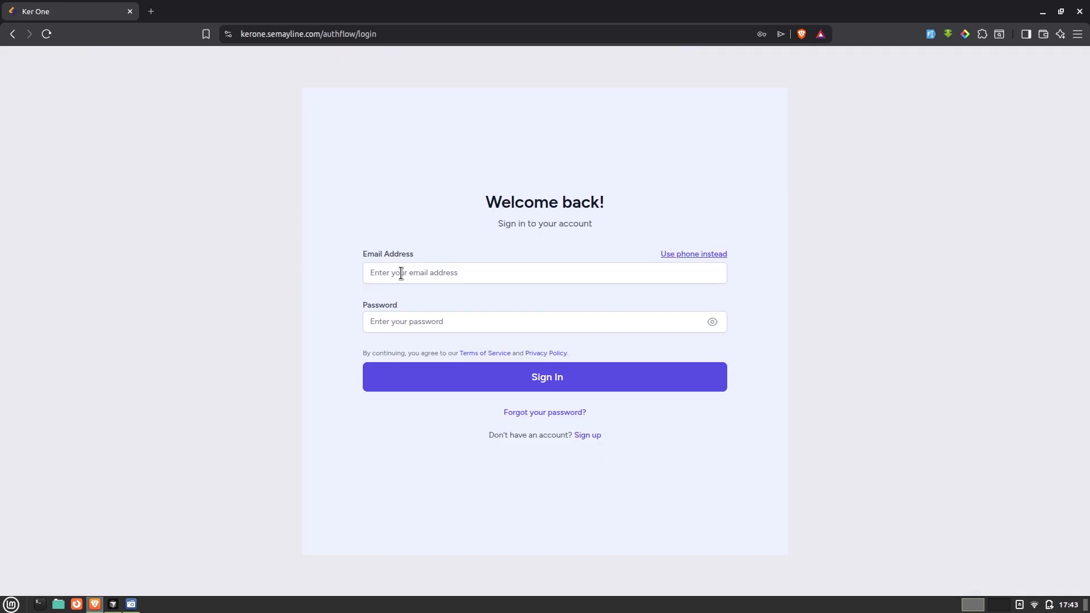
- Switch the sign-in form to phone number entry and back to email
click(401, 274)
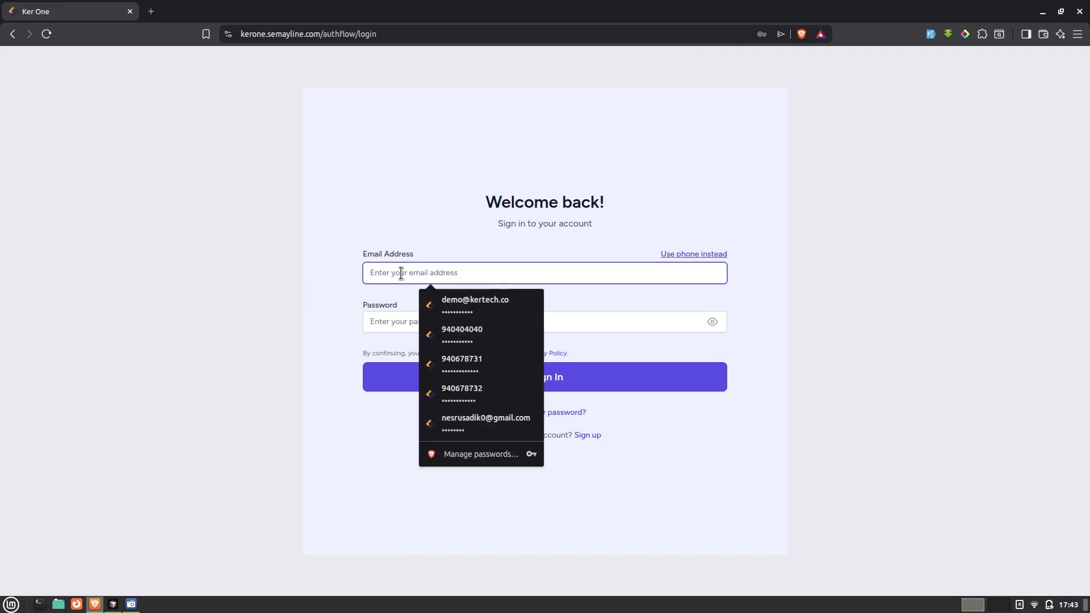
click(450, 250)
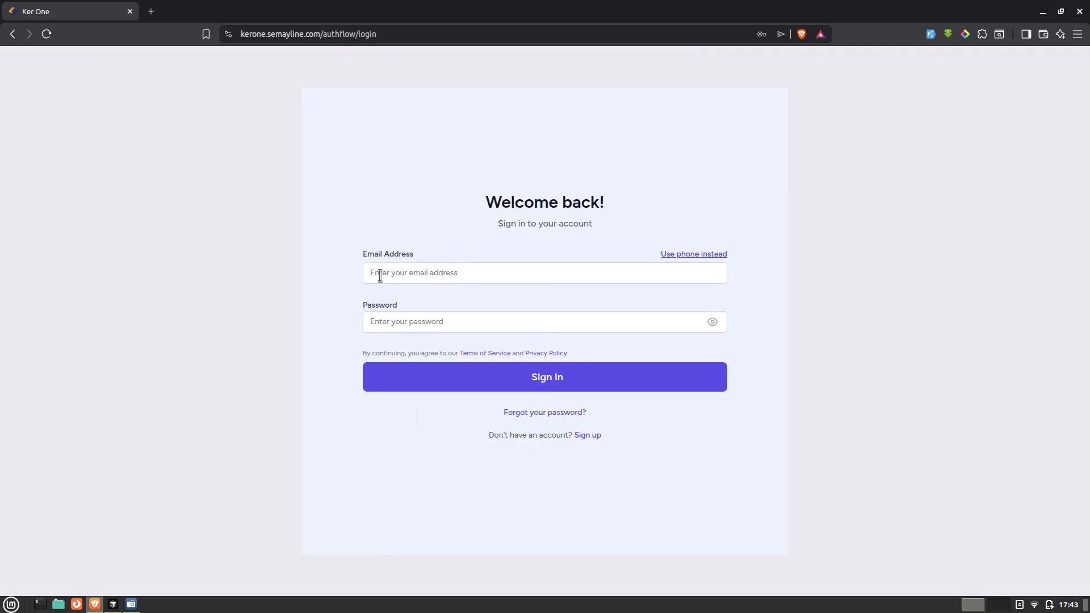
click(705, 254)
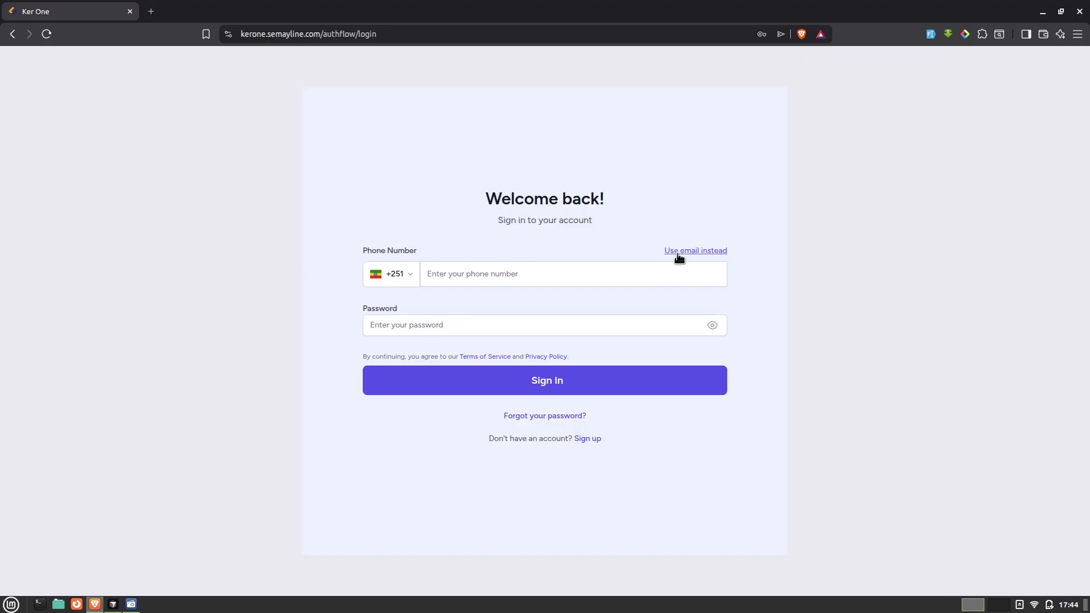
click(679, 257)
click(679, 256)
click(680, 257)
- Fill in the saved demo account's e-mail and password, and sign in
click(436, 272)
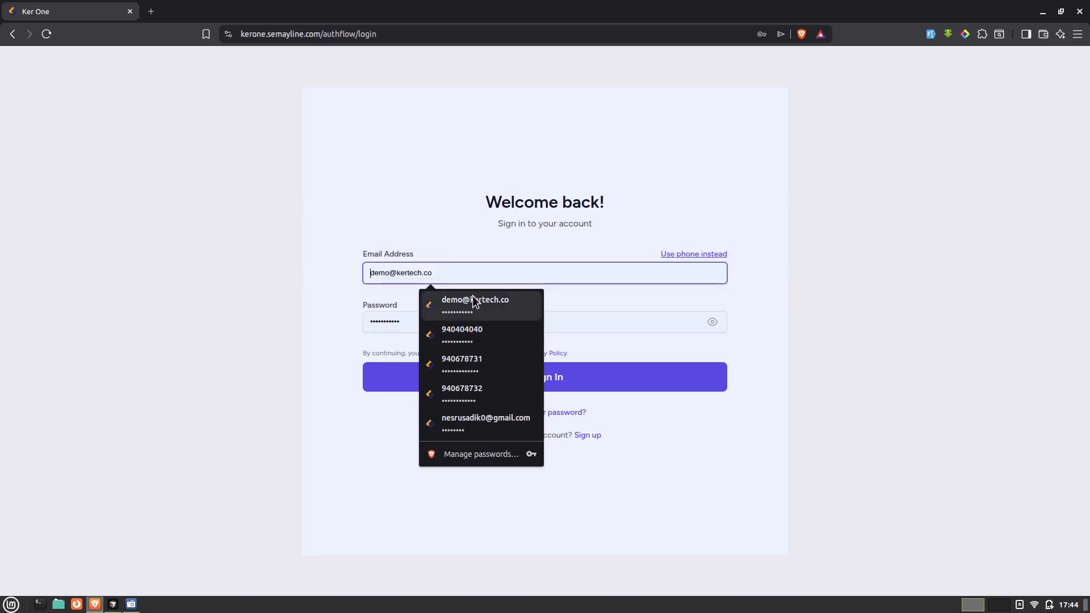
click(473, 299)
click(557, 381)
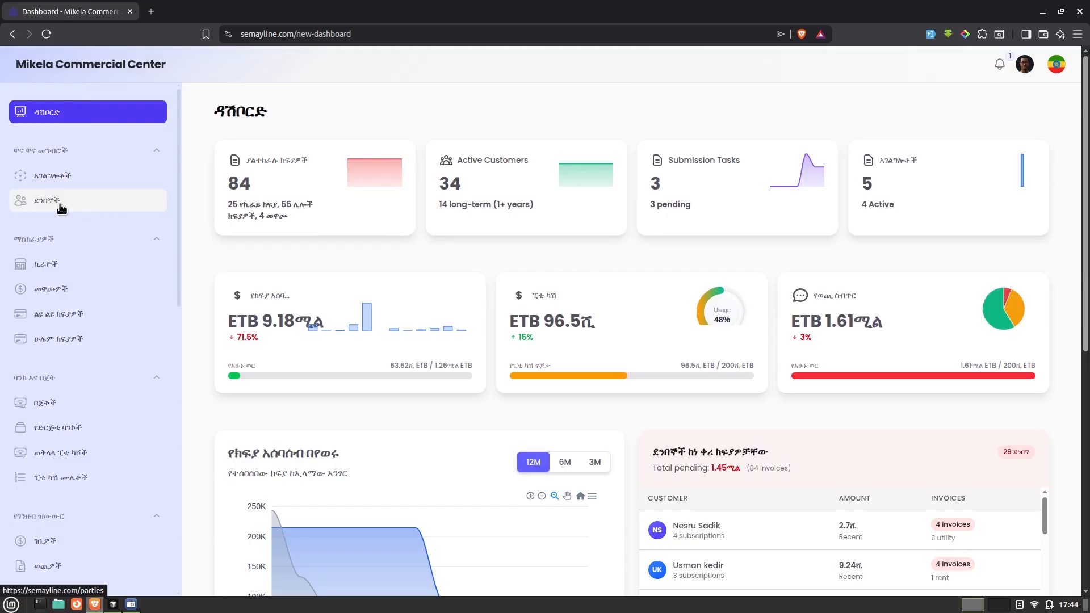
- Open the record of the customer renting Floor 1 R 003 and review its basic information and recurring subscriptions
click(101, 203)
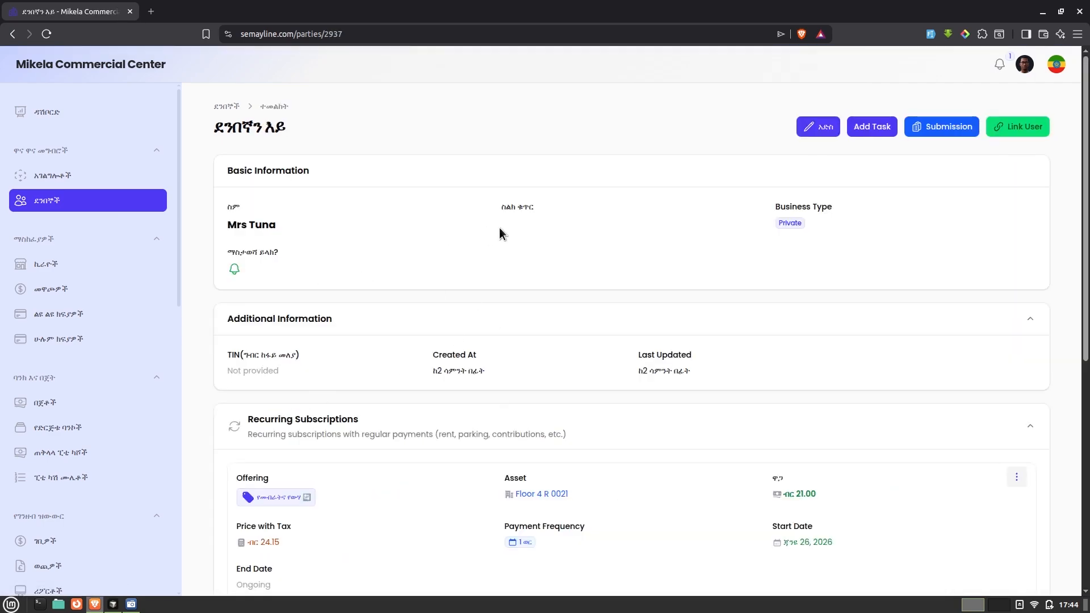
scroll(499, 234, down, 3)
scroll(499, 233, up, 2)
scroll(667, 237, down, 5)
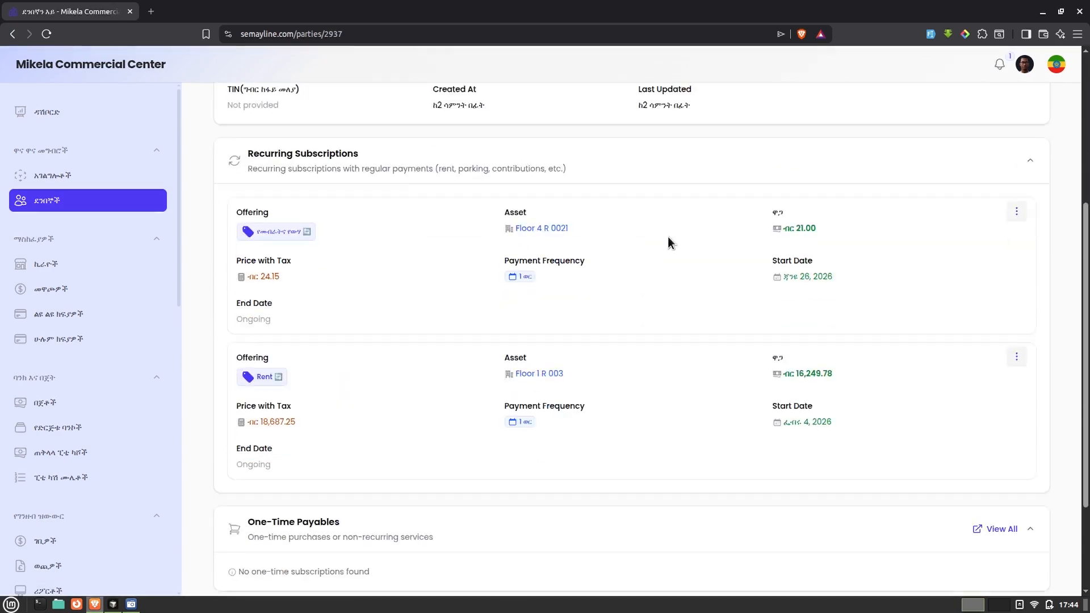
scroll(668, 237, up, 5)
scroll(667, 243, down, 4)
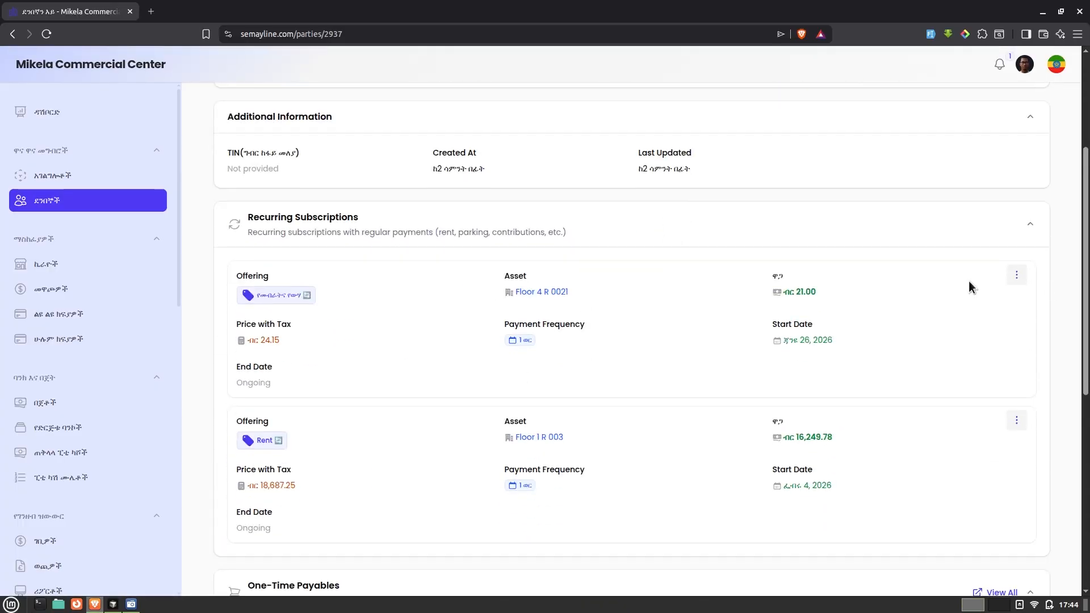
scroll(366, 314, down, 3)
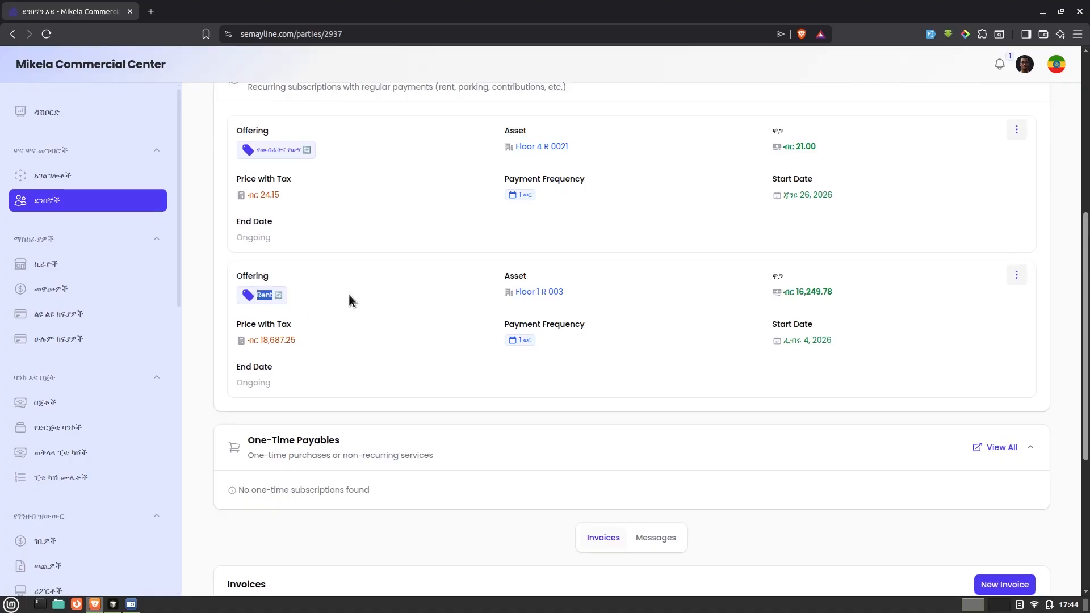
- Examine the Rent subscription for Floor 1 R 003, the customer's invoices and the Floor 4 R 0021 subscription
double_click(265, 296)
drag(512, 291, 592, 296)
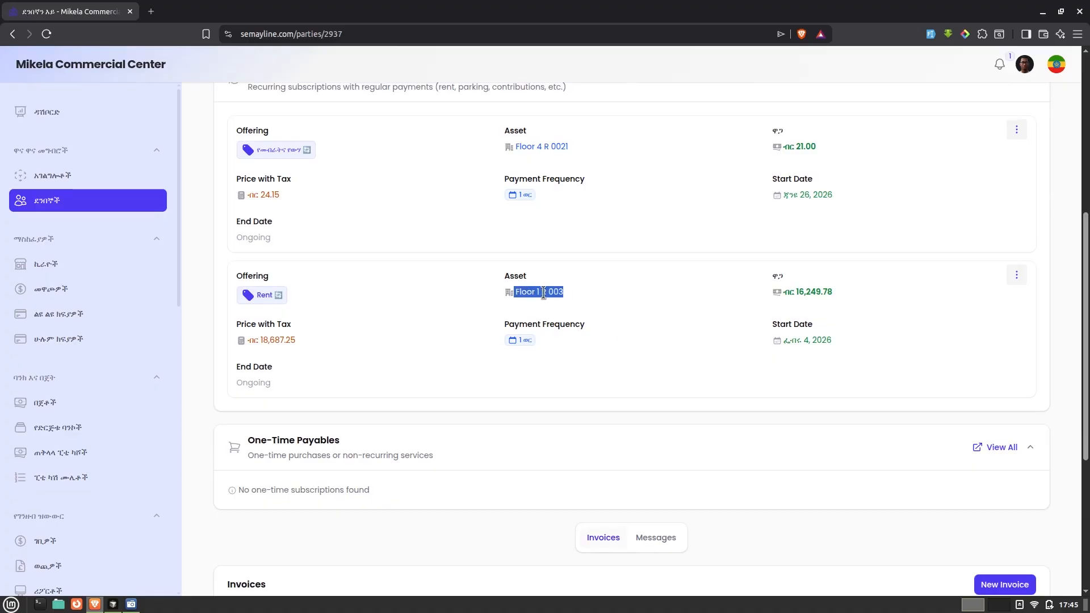
click(574, 297)
drag(537, 292, 558, 293)
scroll(682, 324, down, 5)
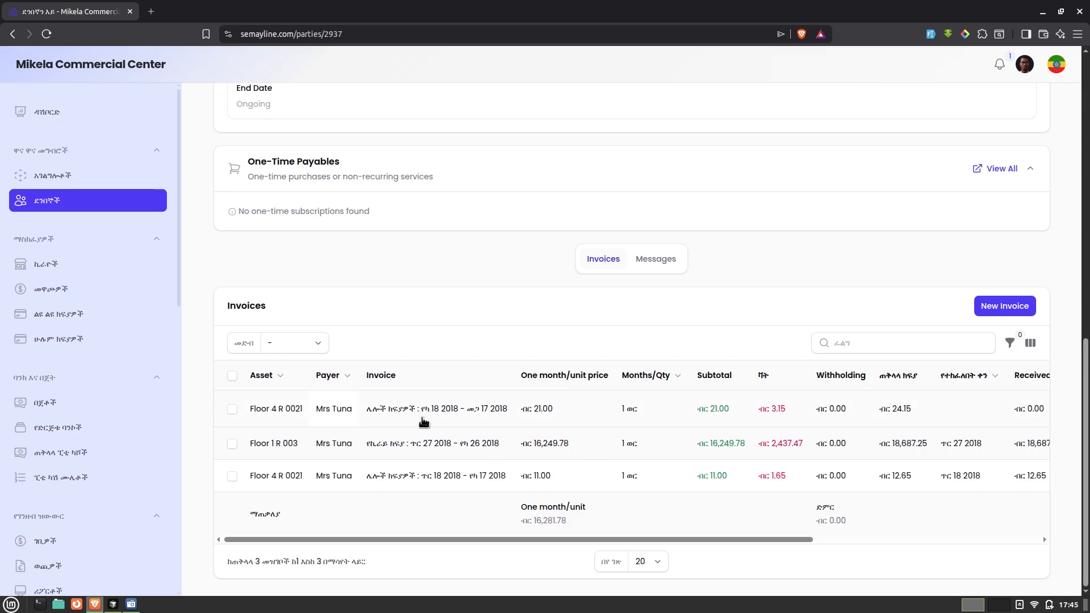
scroll(741, 381, up, 5)
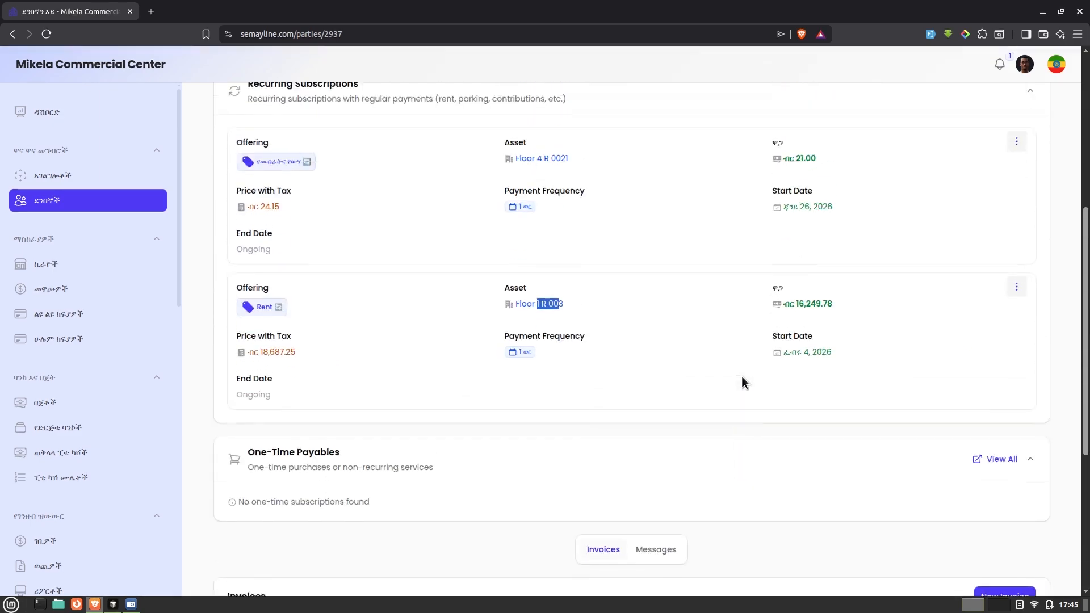
drag(261, 200, 302, 200)
click(301, 201)
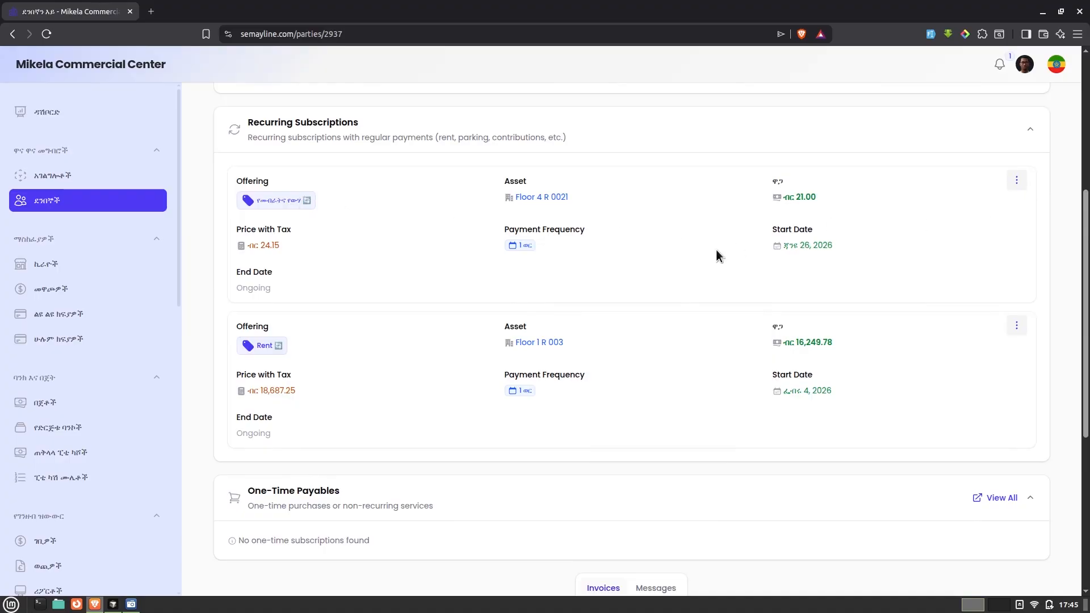
- Start readjusting the Floor 1 R 003 Rent subscription with the start date 2018-05-01
scroll(525, 362, down, 2)
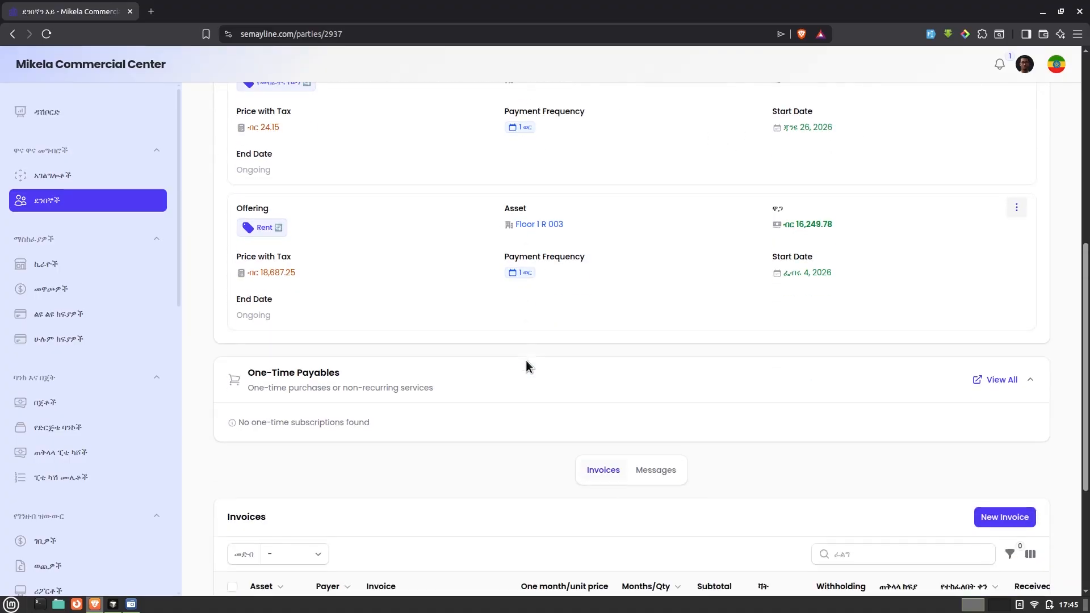
click(1016, 209)
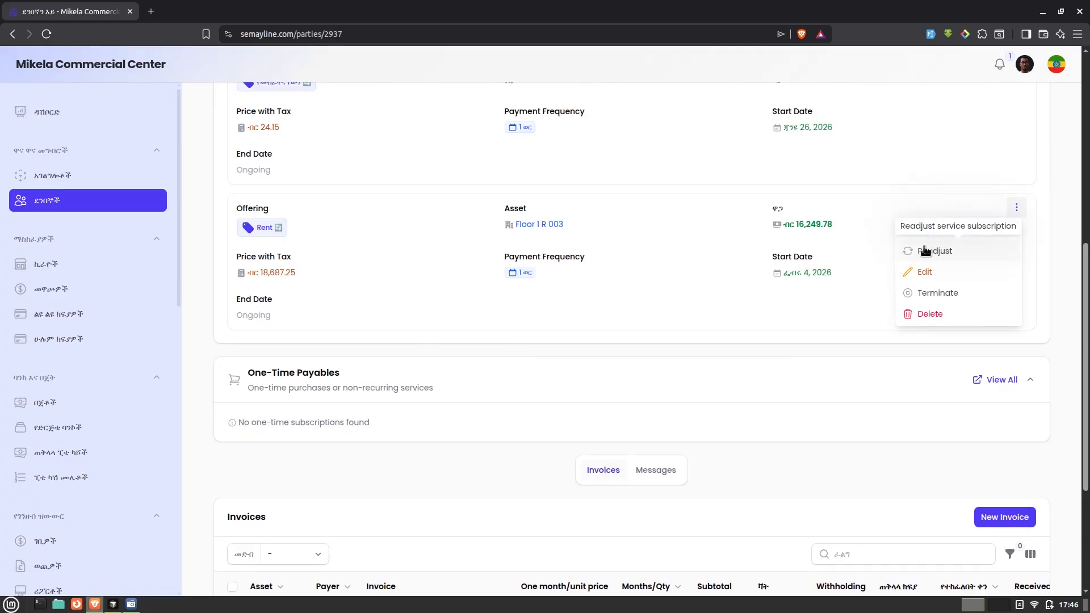
click(962, 252)
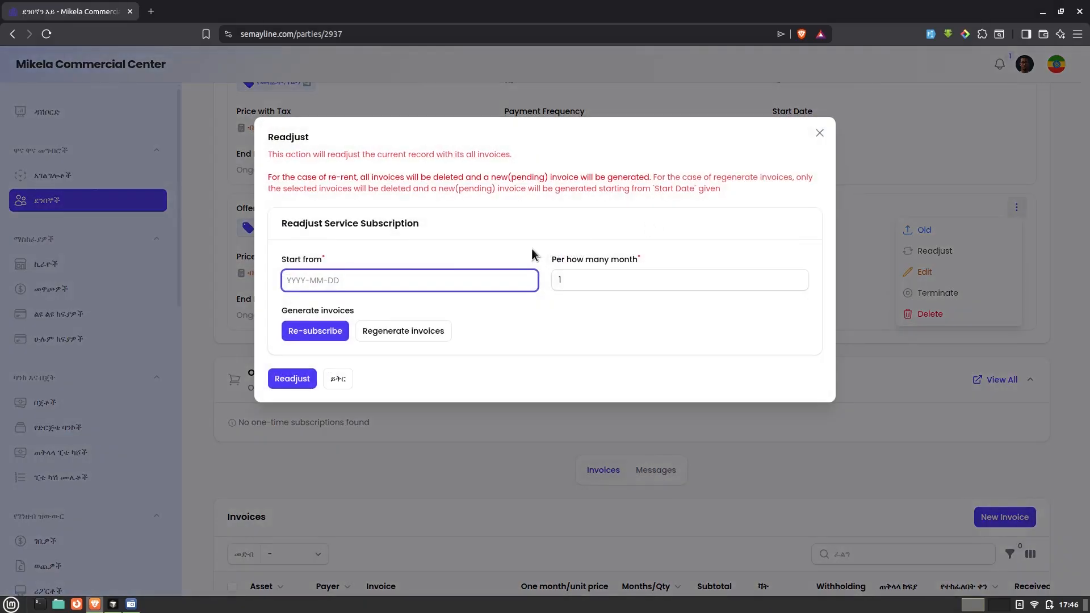
click(429, 279)
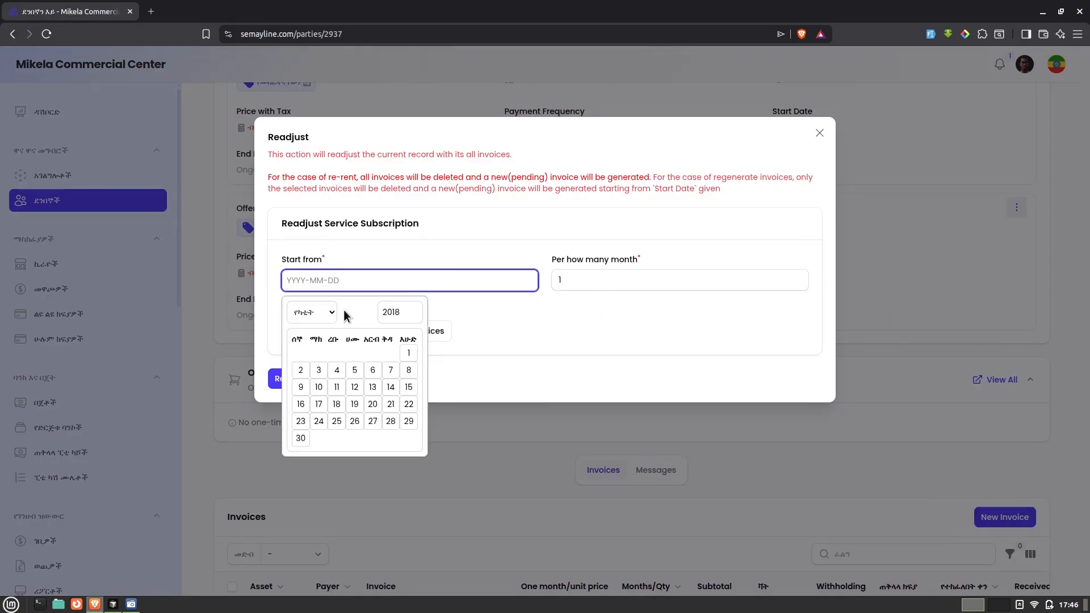
click(315, 312)
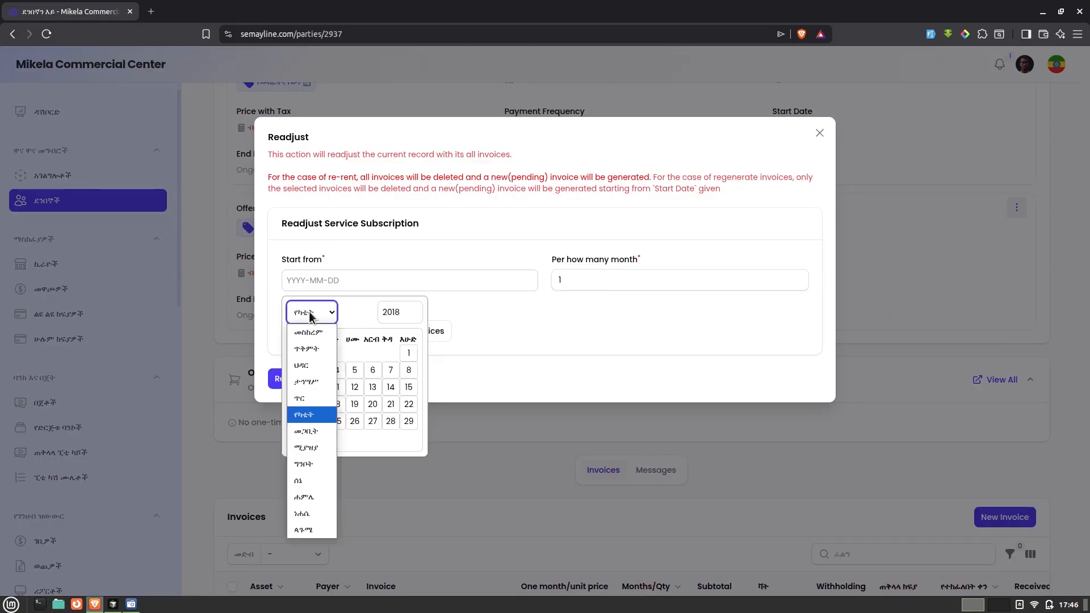
click(304, 400)
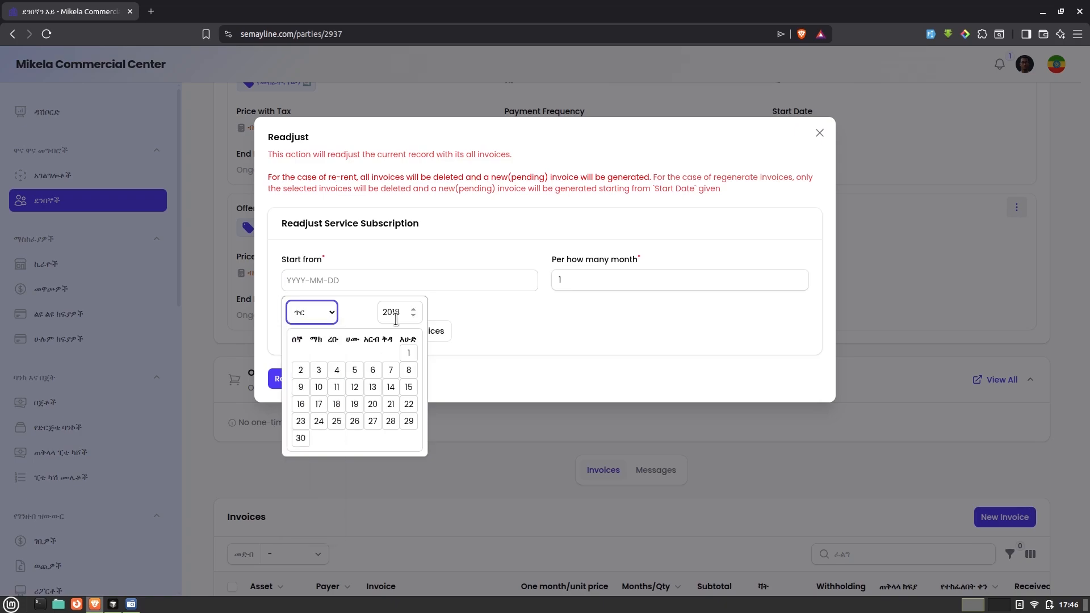
click(370, 354)
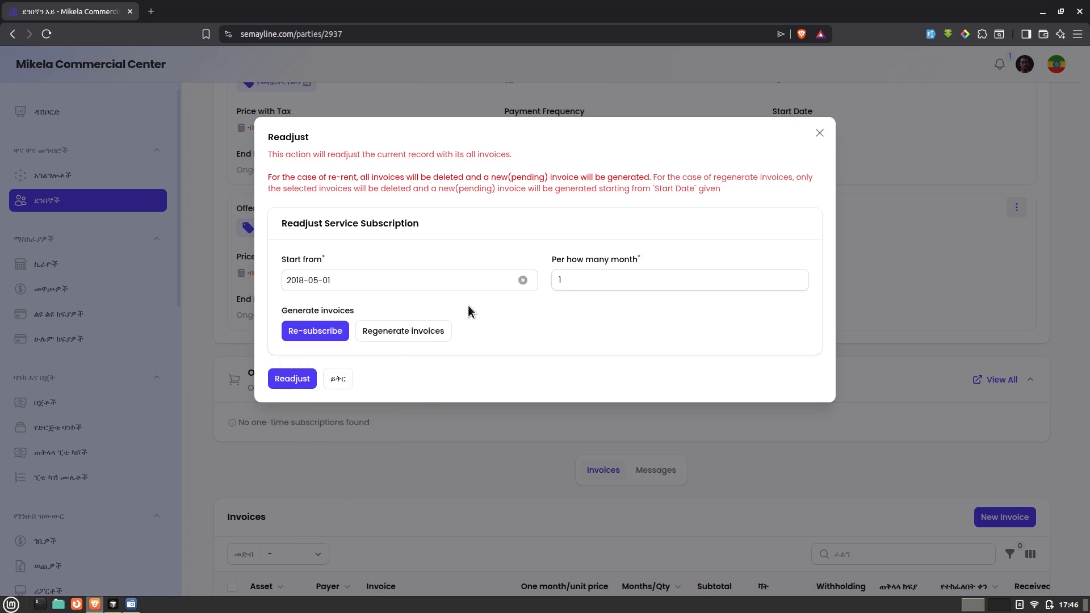
- Set the readjusted subscription's payment interval to 2 months
double_click(582, 280)
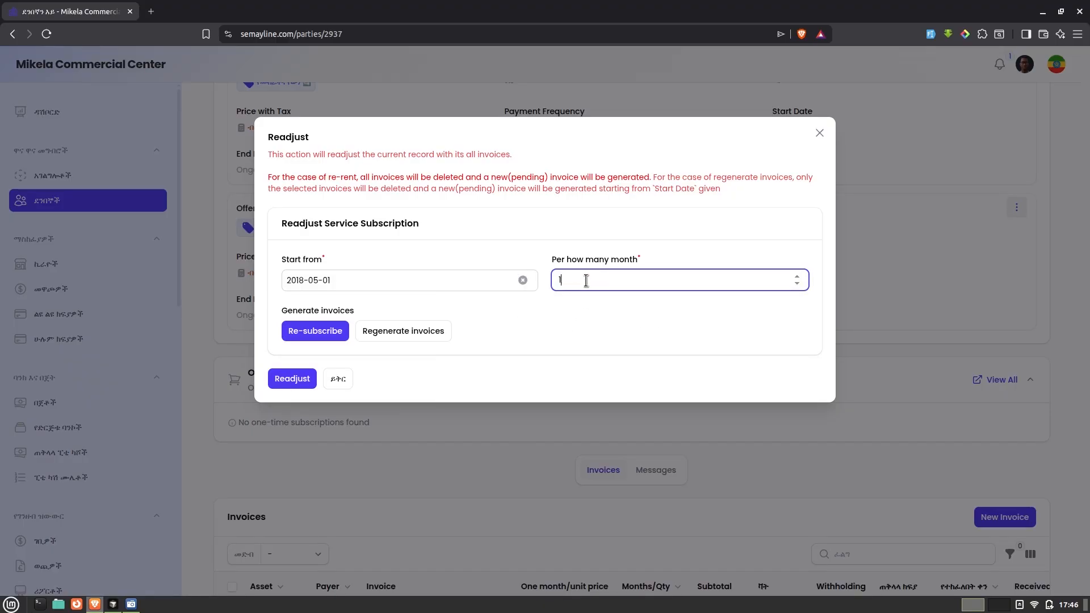
key(BackSpace)
text(2)
click(336, 300)
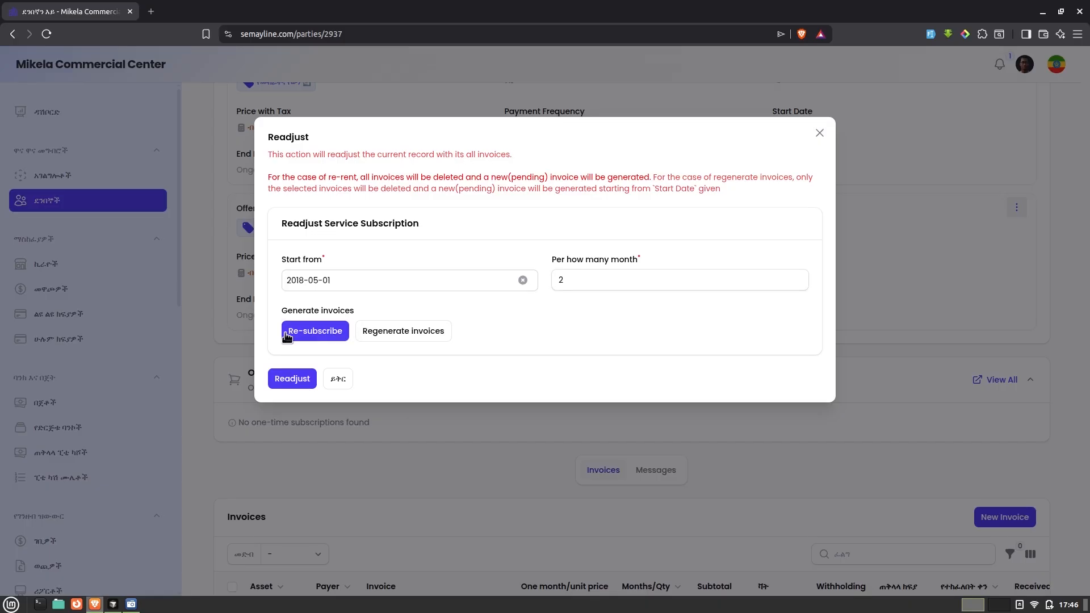
- Choose to regenerate invoices, mark the completed ጥር 27 2018 – የካ 26 2018 rent invoice for deletion, and apply the readjustment
click(407, 335)
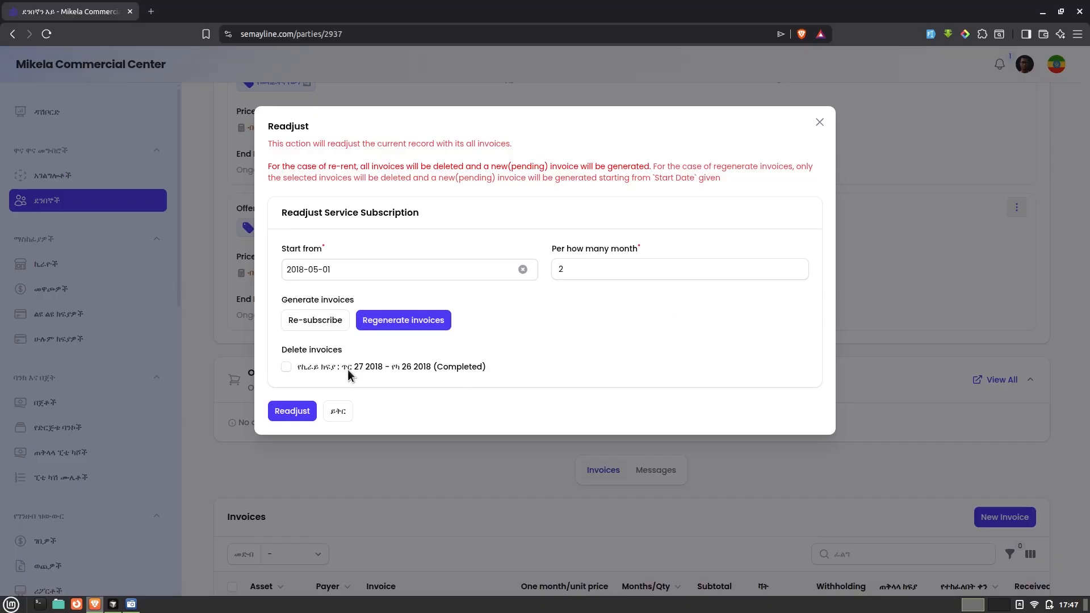
click(387, 364)
click(291, 412)
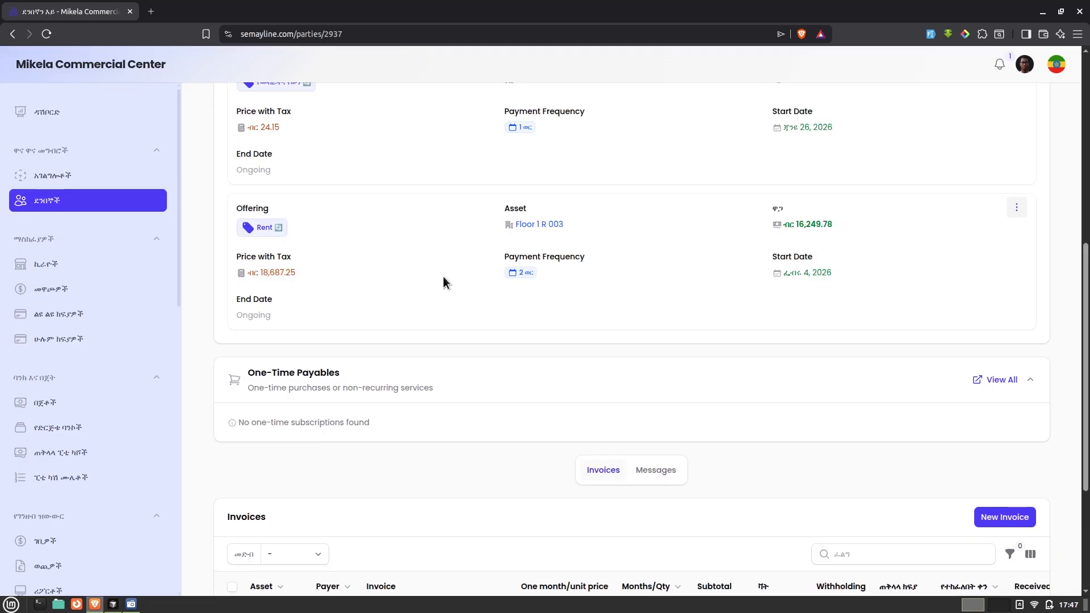
- Check the period and month quantity of the Floor 1 R 003 rent invoice in the customer's invoice list
scroll(443, 276, down, 4)
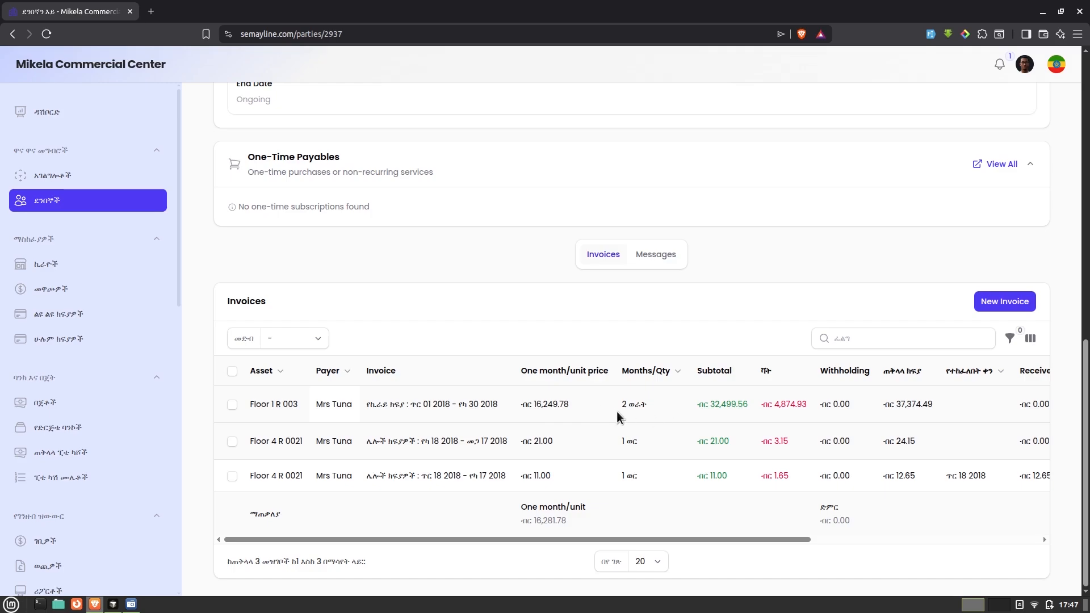
click(662, 416)
key(Escape)
- Open the Floor 1 R 003 Rent subscription for editing, inspect its one-month price, and close the form without saving
scroll(559, 414, up, 5)
scroll(560, 413, up, 1)
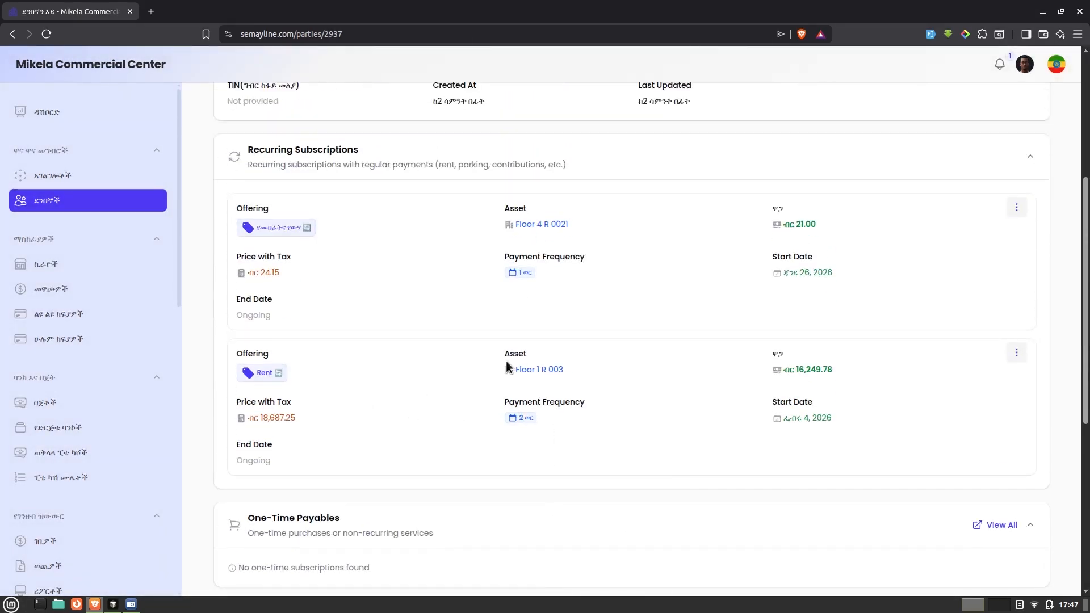
scroll(502, 386, up, 1)
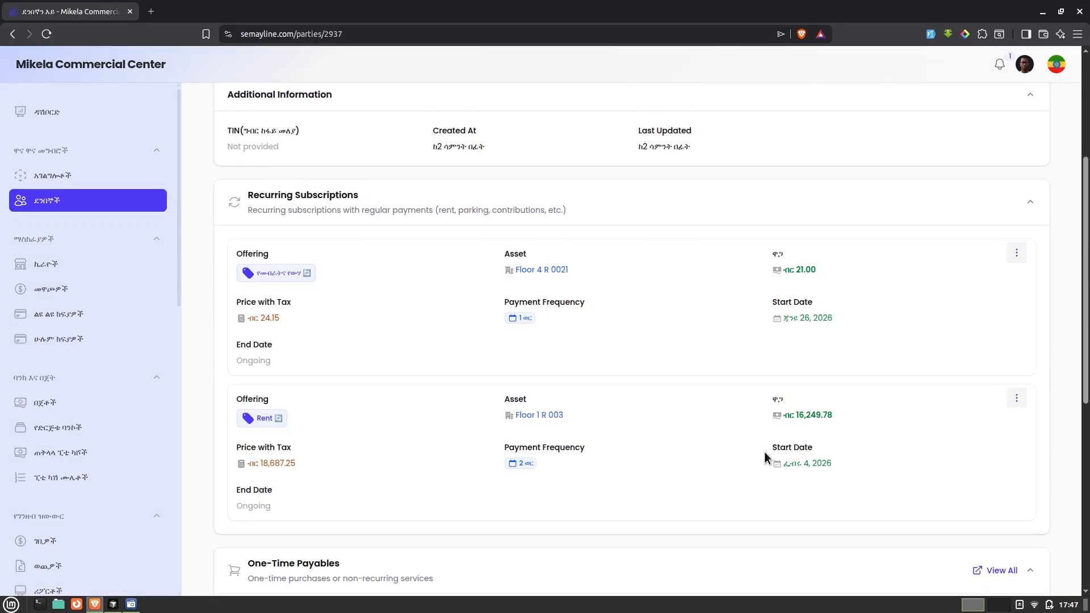
click(1015, 400)
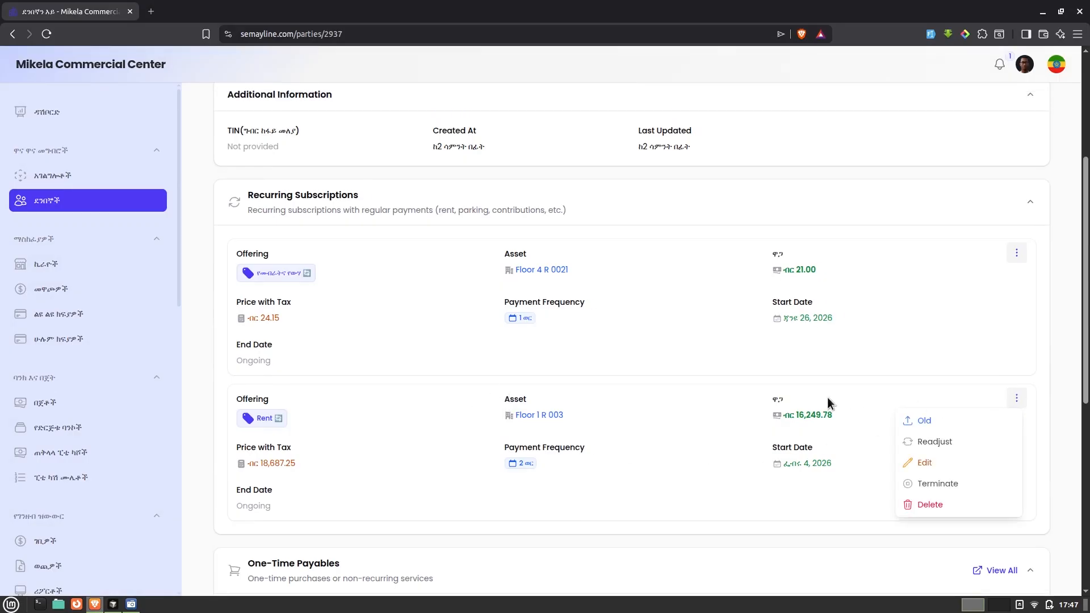
click(931, 463)
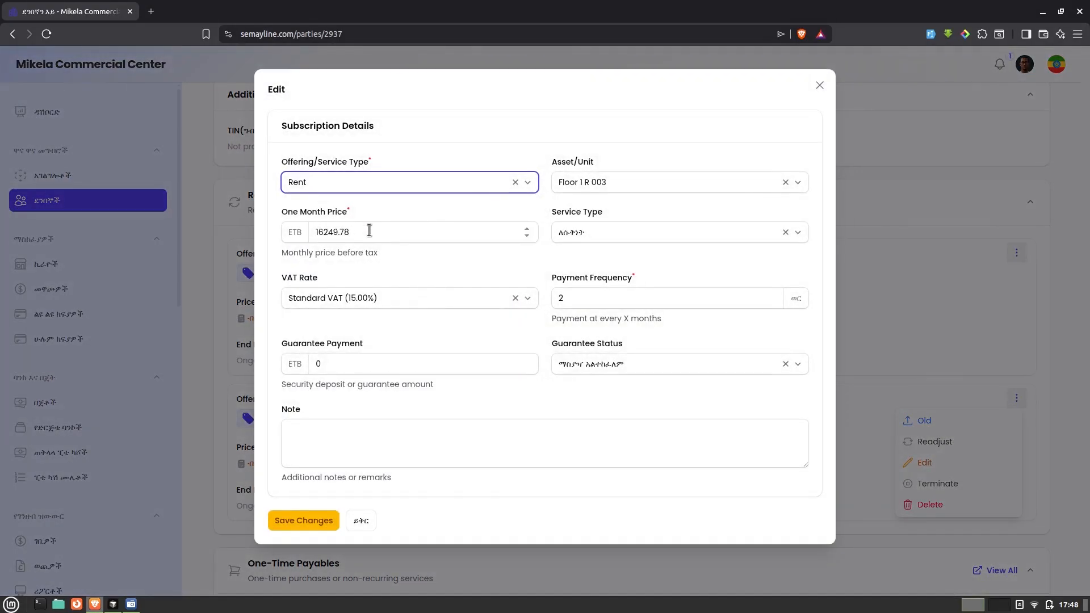
double_click(369, 230)
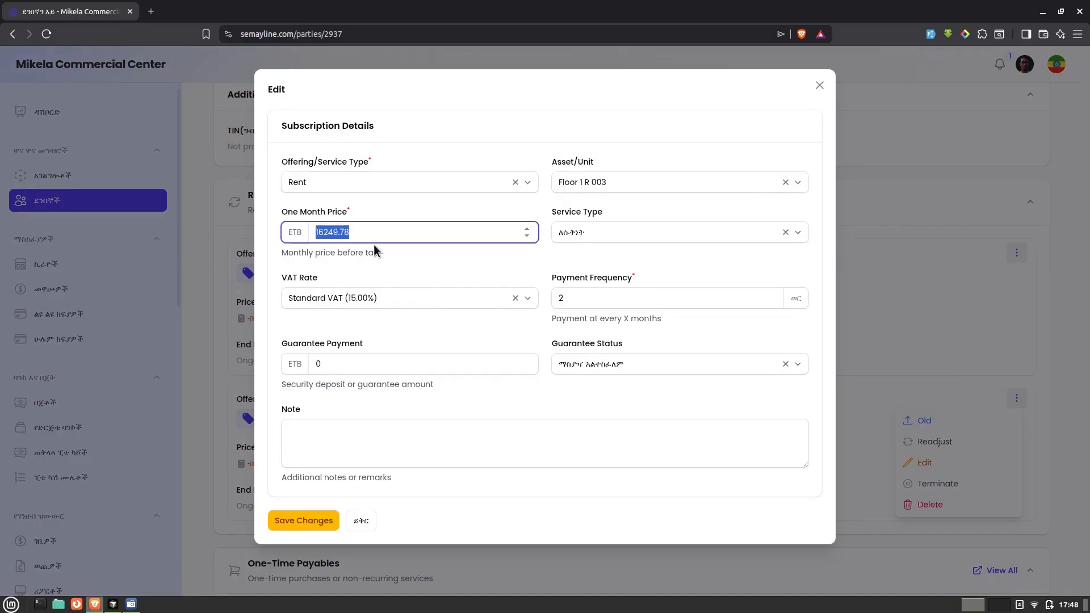
click(818, 87)
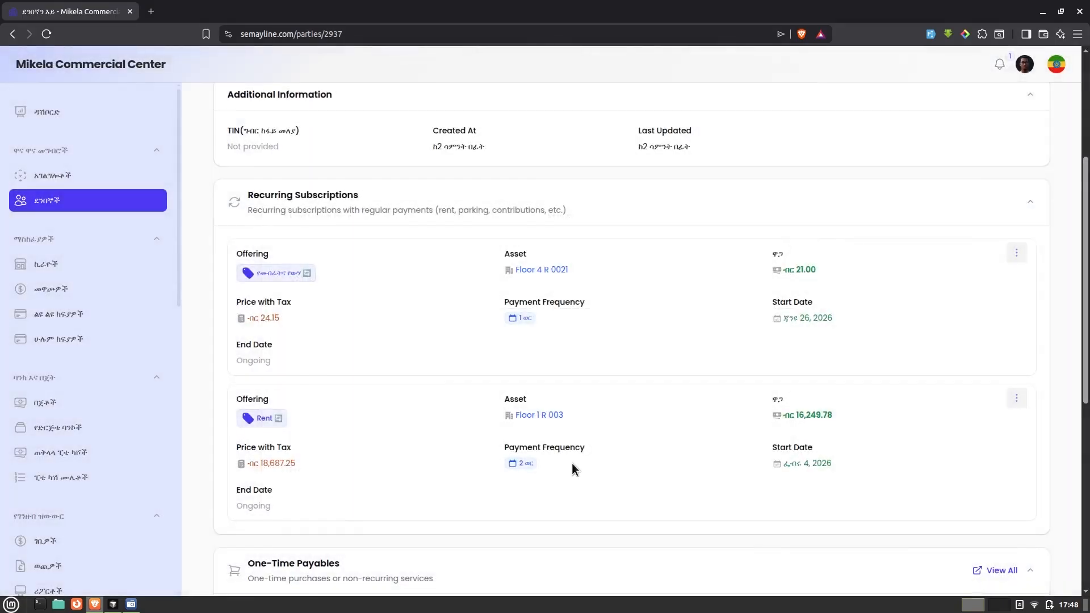
- Review the customer's invoices table, including the received amount, status and approval columns
scroll(573, 468, down, 7)
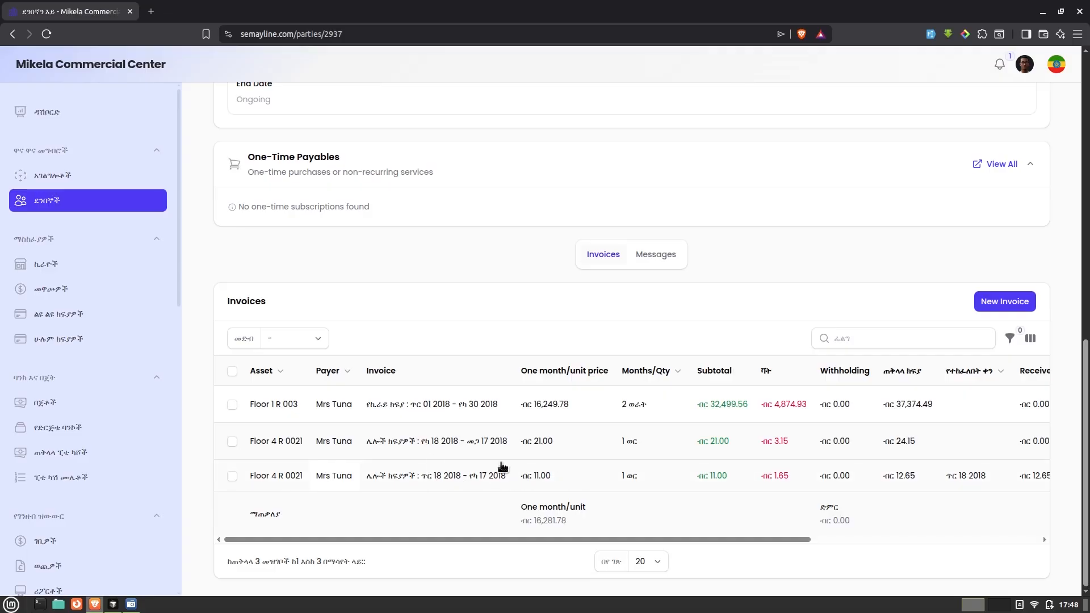
scroll(582, 472, right, 5)
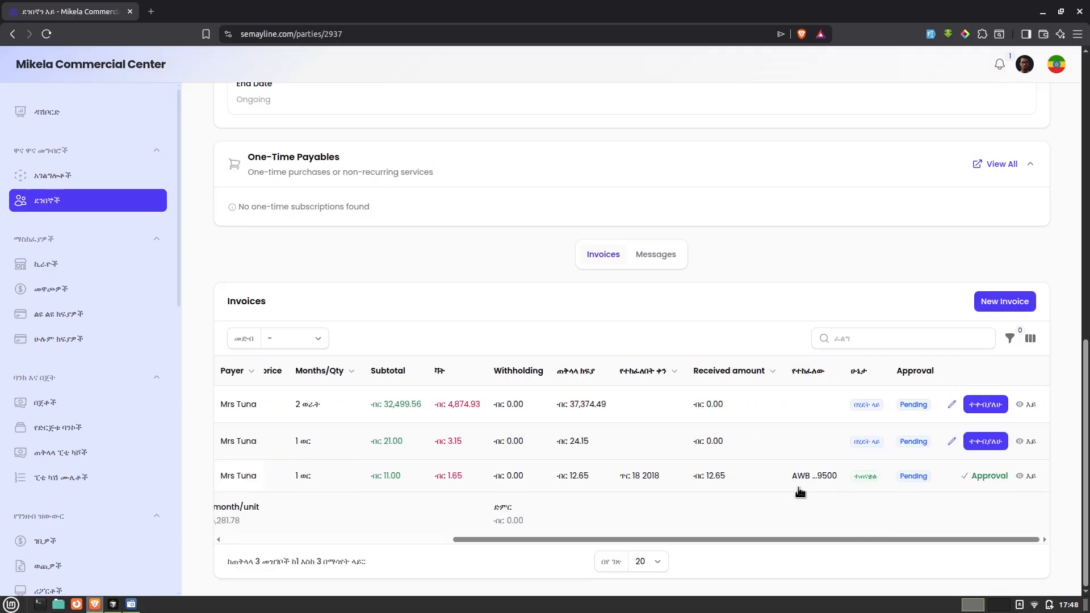
scroll(624, 476, left, 5)
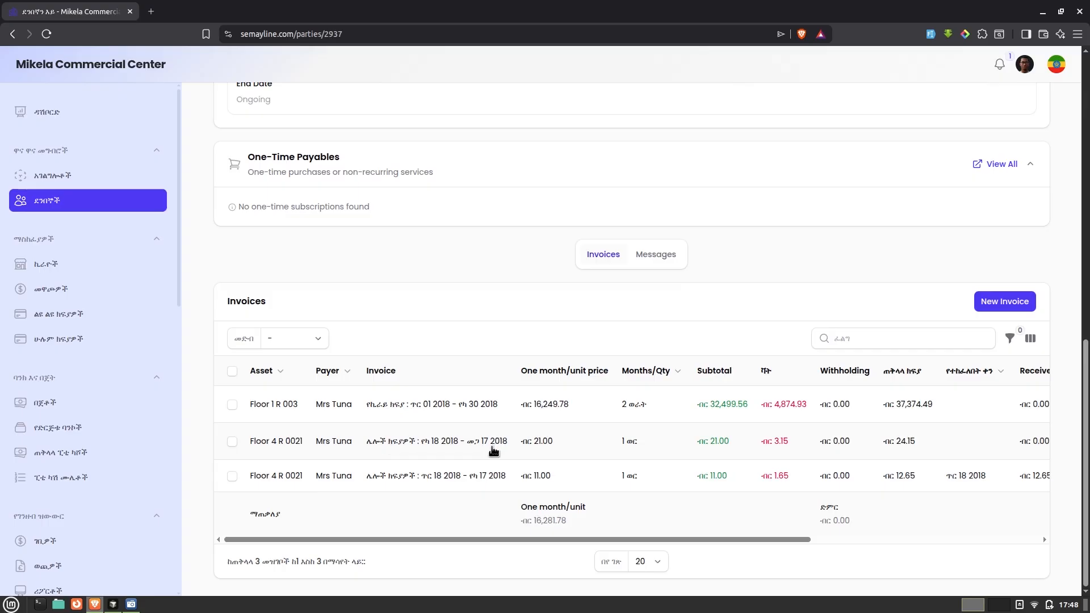
scroll(464, 450, up, 5)
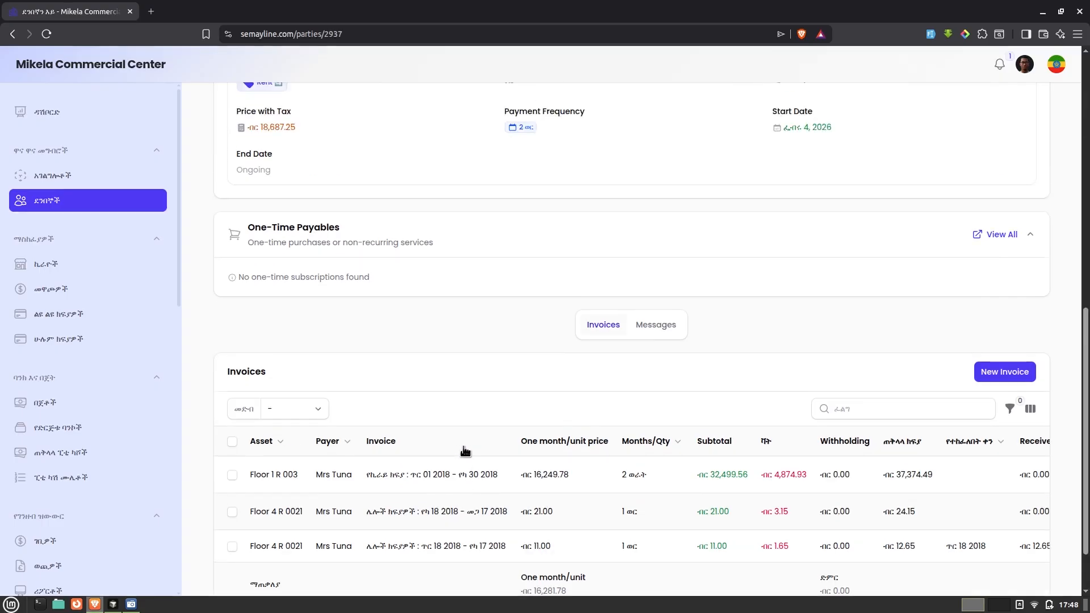
- Start readjusting the Floor 4 R 0021 subscription with start date 2018-06-18 and a payment interval of 2 months
scroll(900, 282, up, 1)
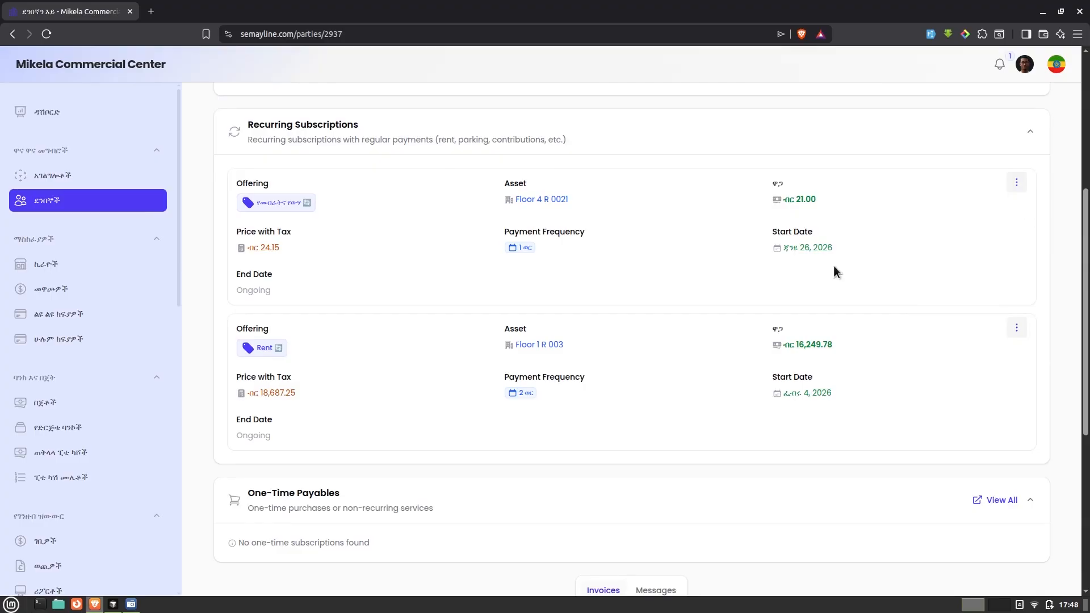
scroll(740, 311, down, 5)
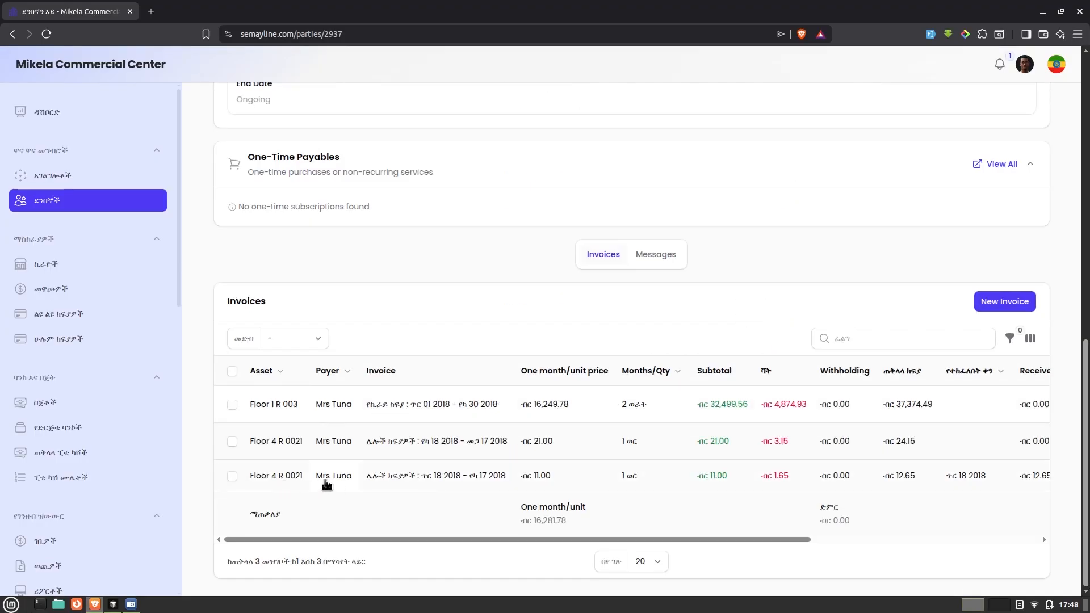
scroll(432, 480, up, 1)
scroll(431, 480, down, 1)
scroll(676, 441, up, 5)
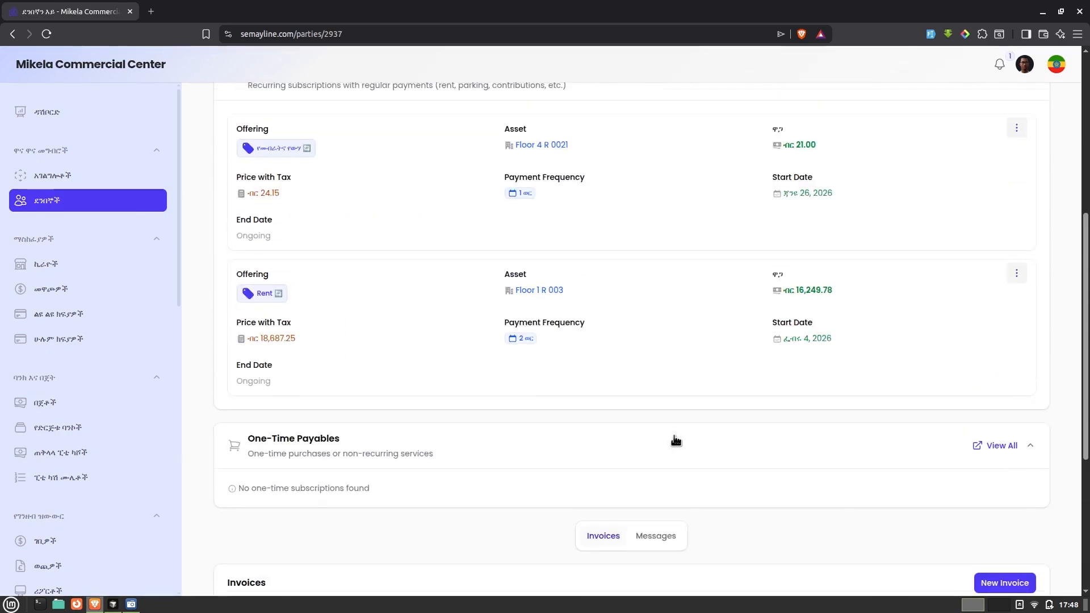
scroll(501, 360, up, 2)
click(1017, 245)
click(951, 289)
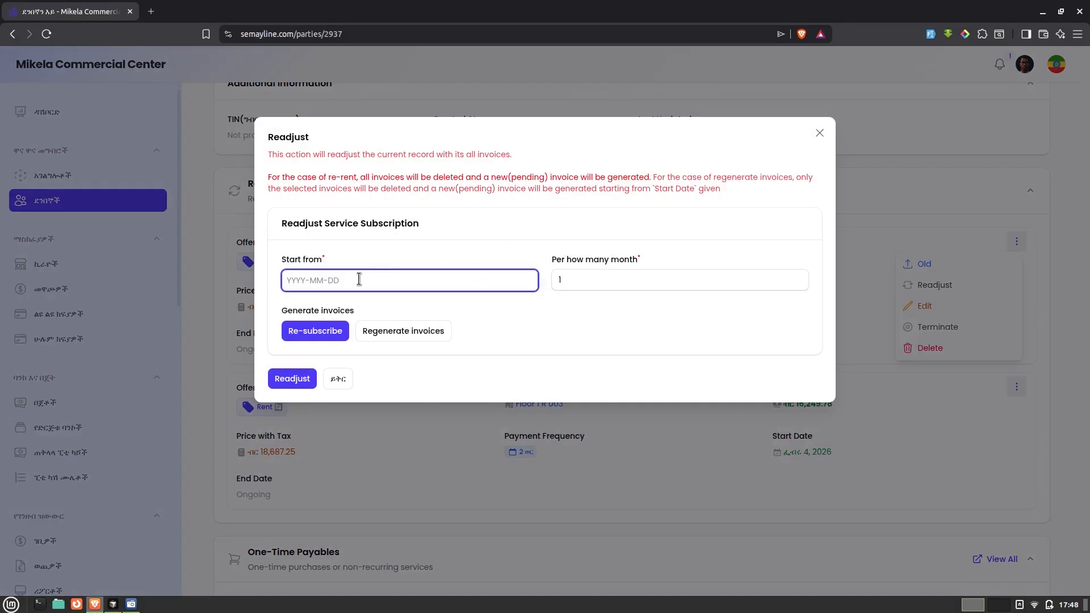
click(359, 279)
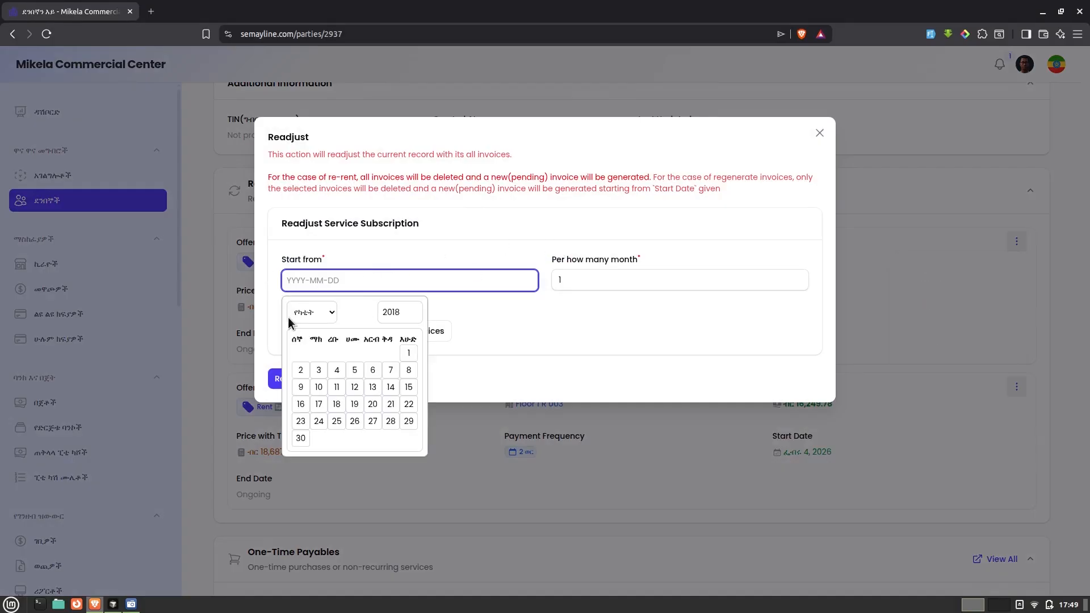
click(335, 406)
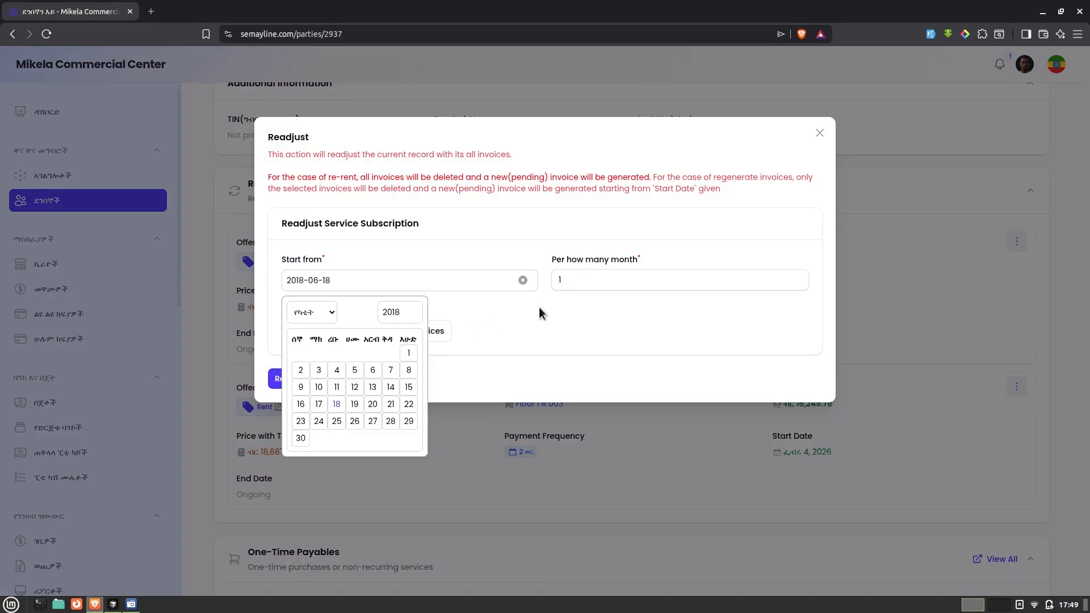
double_click(621, 280)
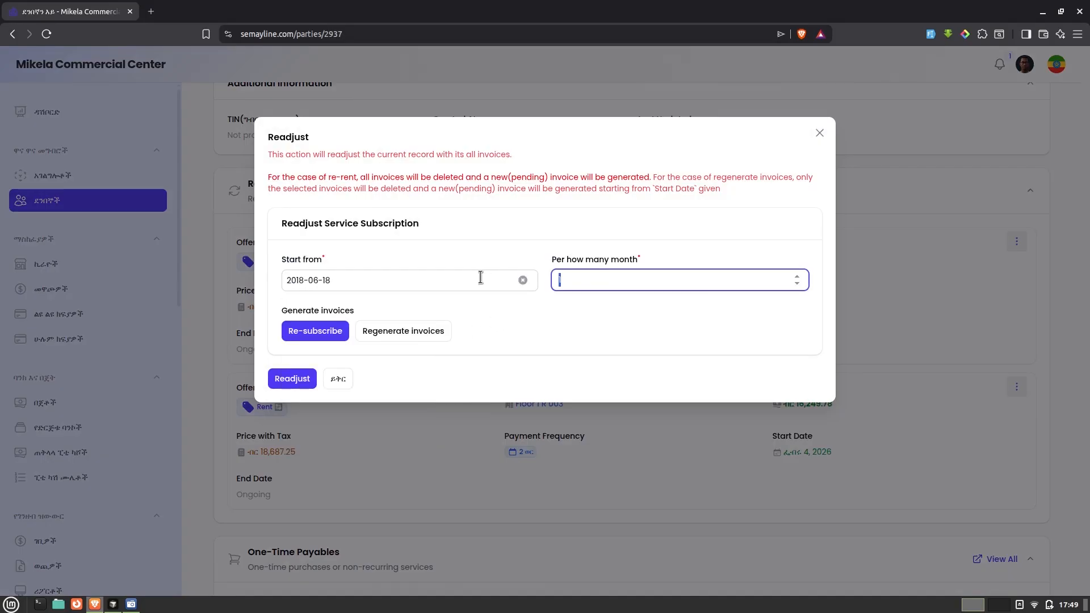
click(499, 309)
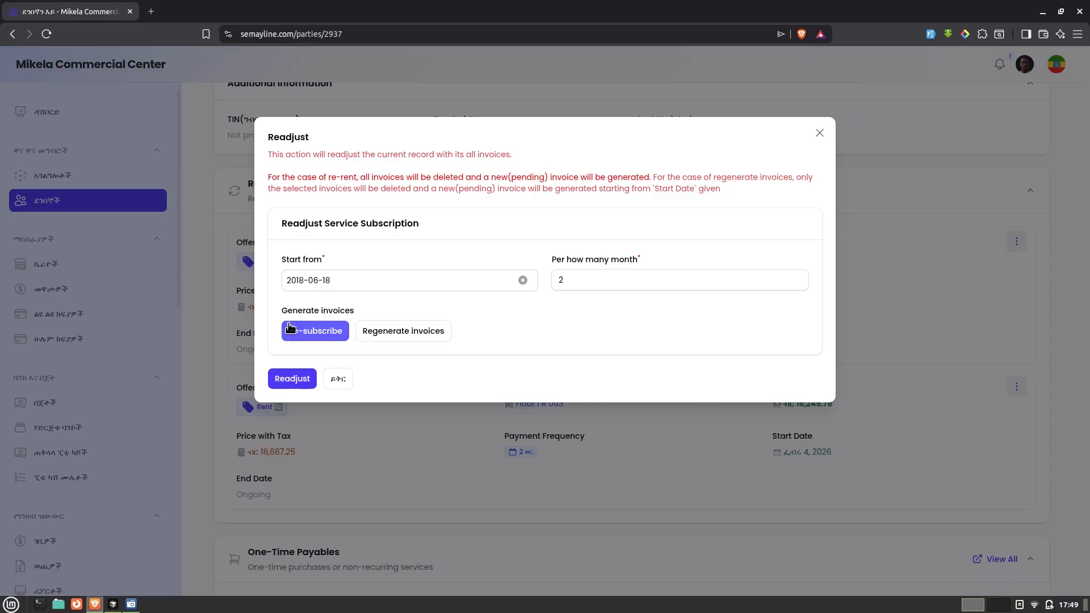
- Choose to regenerate invoices, mark the pending የካ 18 2018 – መጋ 17 2018 invoice for deletion, and apply the readjustment
click(379, 335)
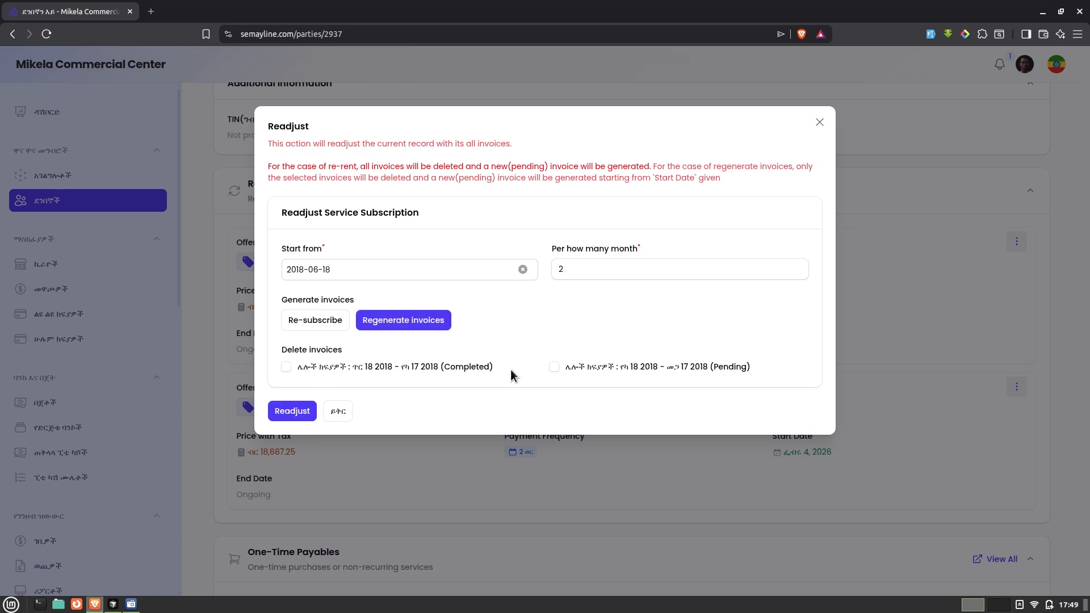
click(587, 369)
click(287, 411)
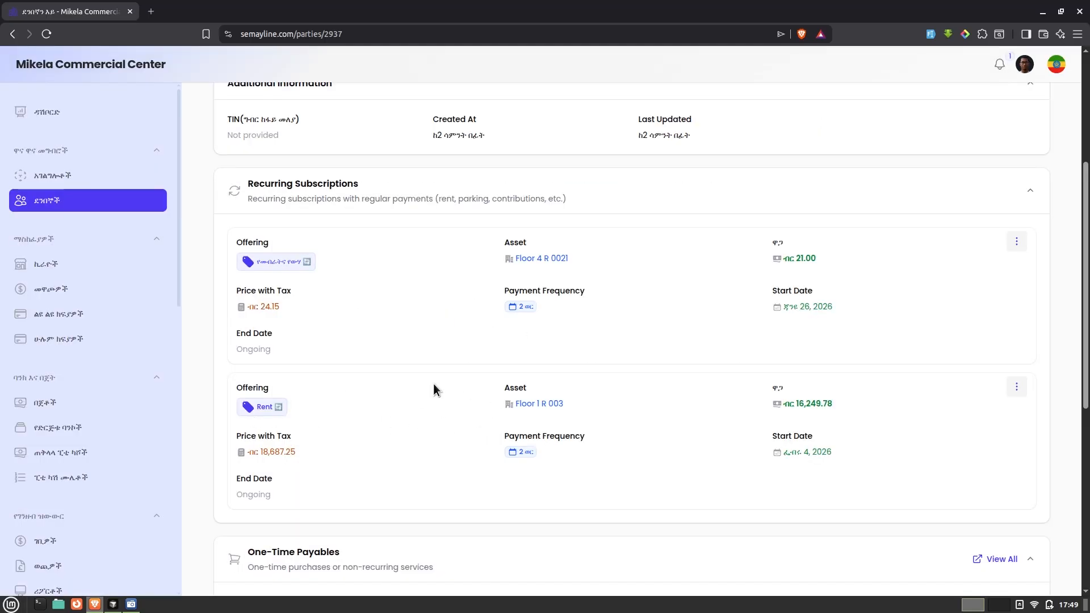
- Reload the customer page and compare the invoices' periods, received amounts and approval columns with the recurring subscriptions
scroll(434, 386, down, 6)
key(ctrl+r)
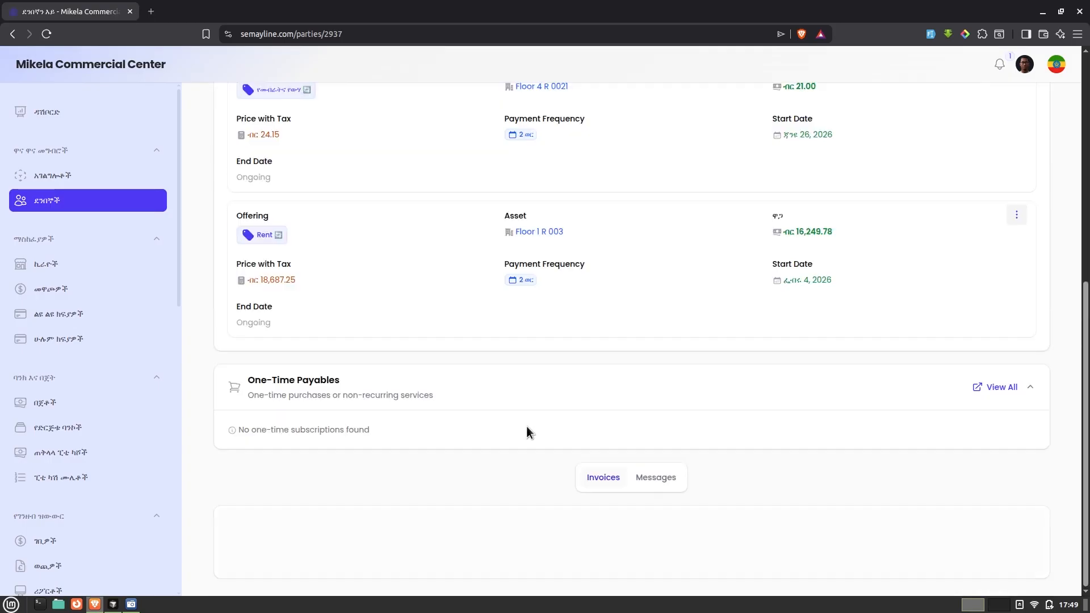
scroll(446, 472, down, 3)
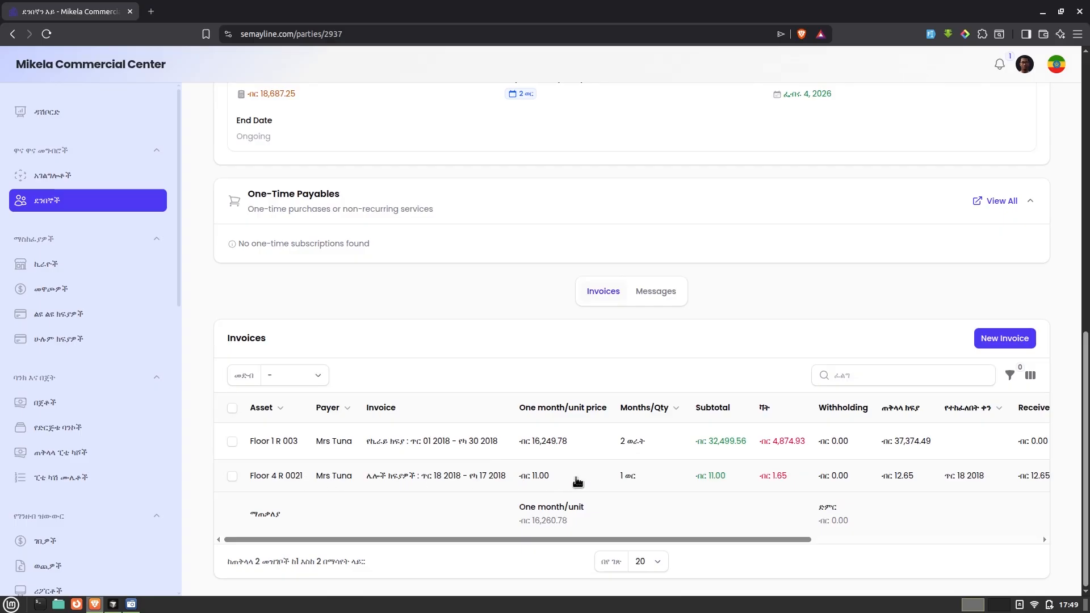
scroll(962, 481, right, 5)
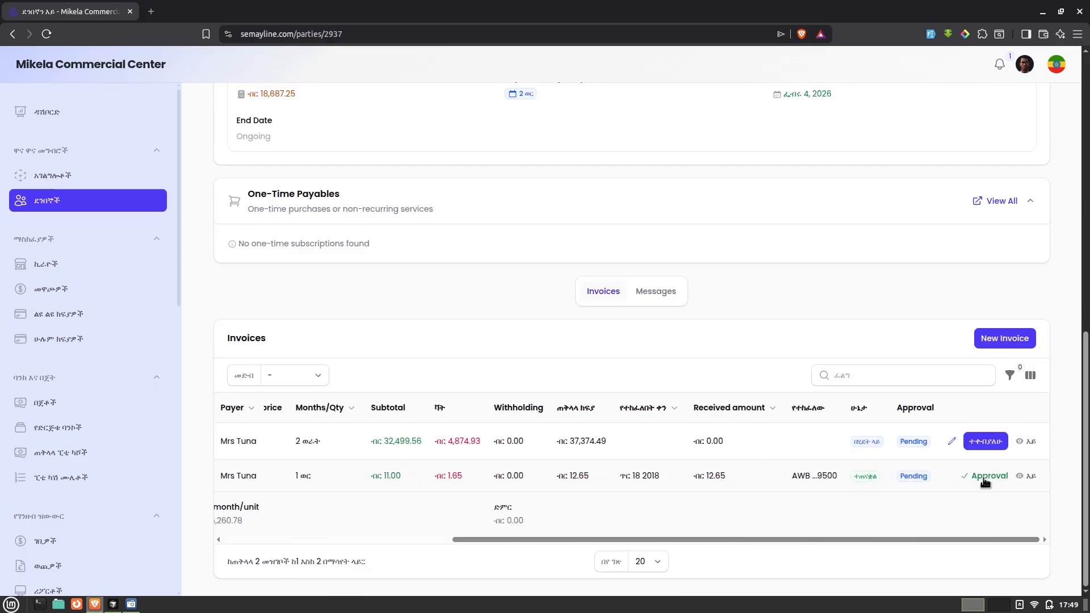
scroll(732, 486, left, 5)
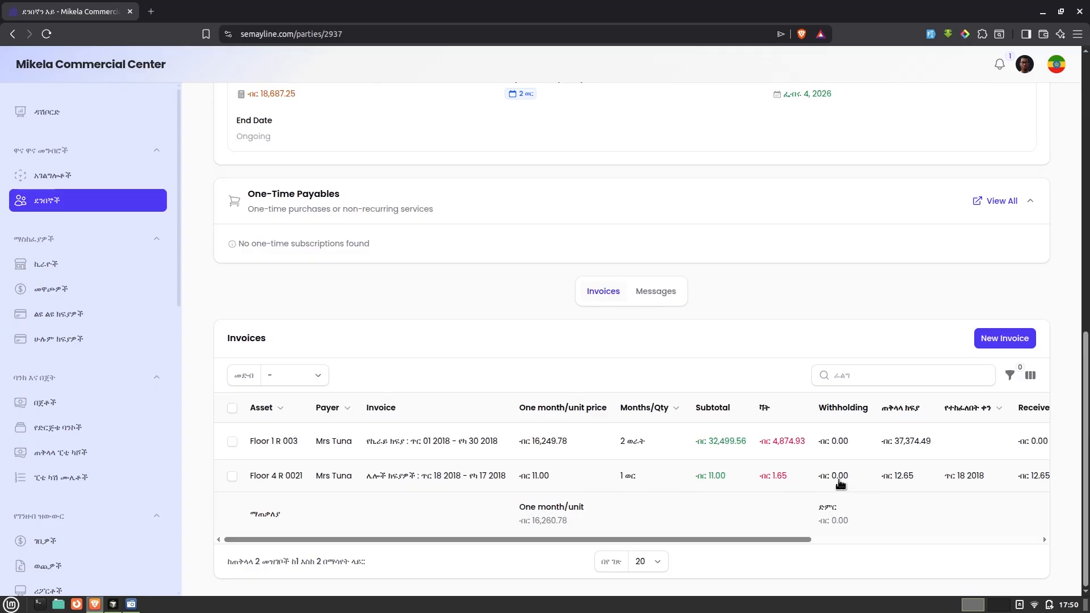
scroll(761, 484, right, 5)
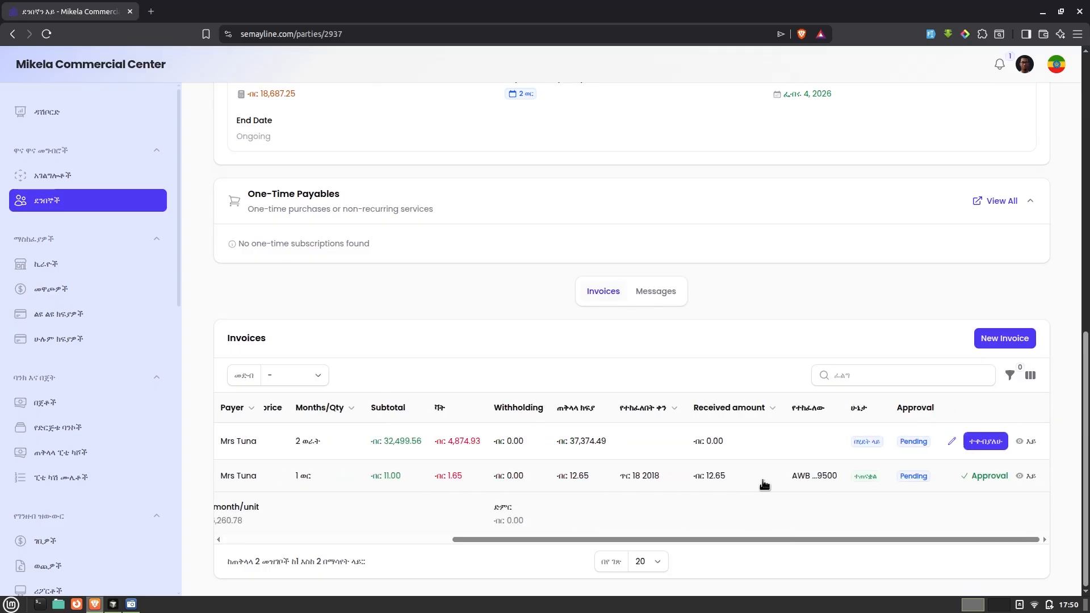
scroll(610, 432, up, 8)
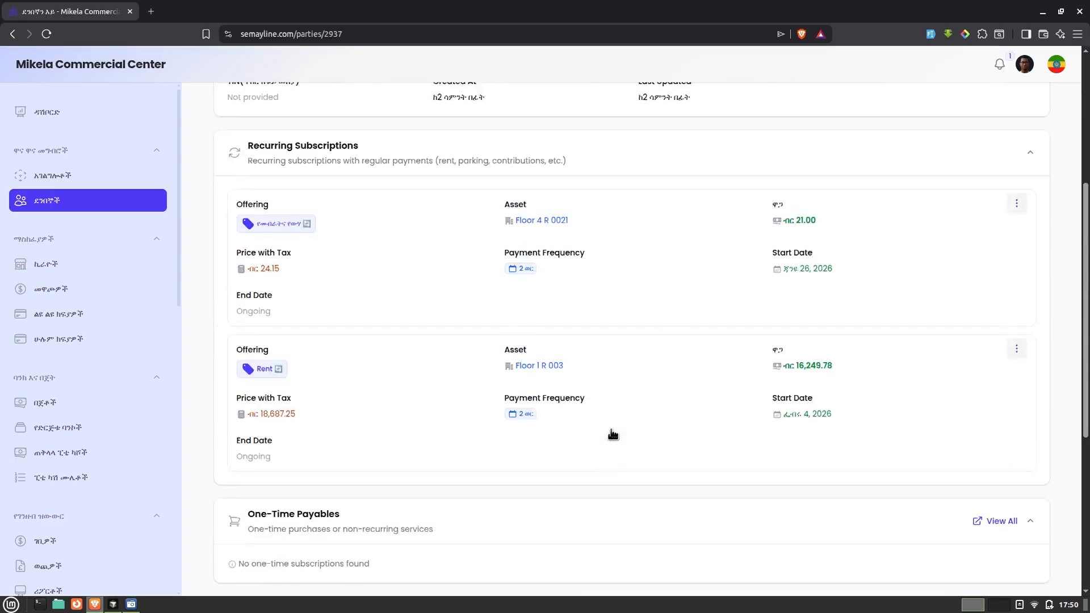
scroll(610, 429, down, 7)
scroll(610, 431, left, 5)
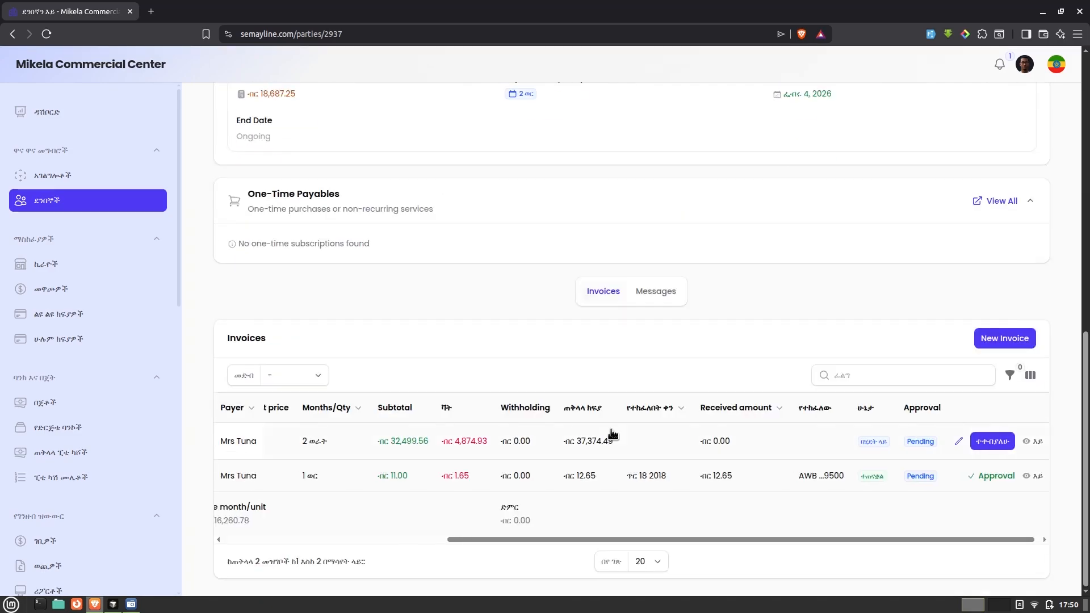
scroll(460, 373, up, 10)
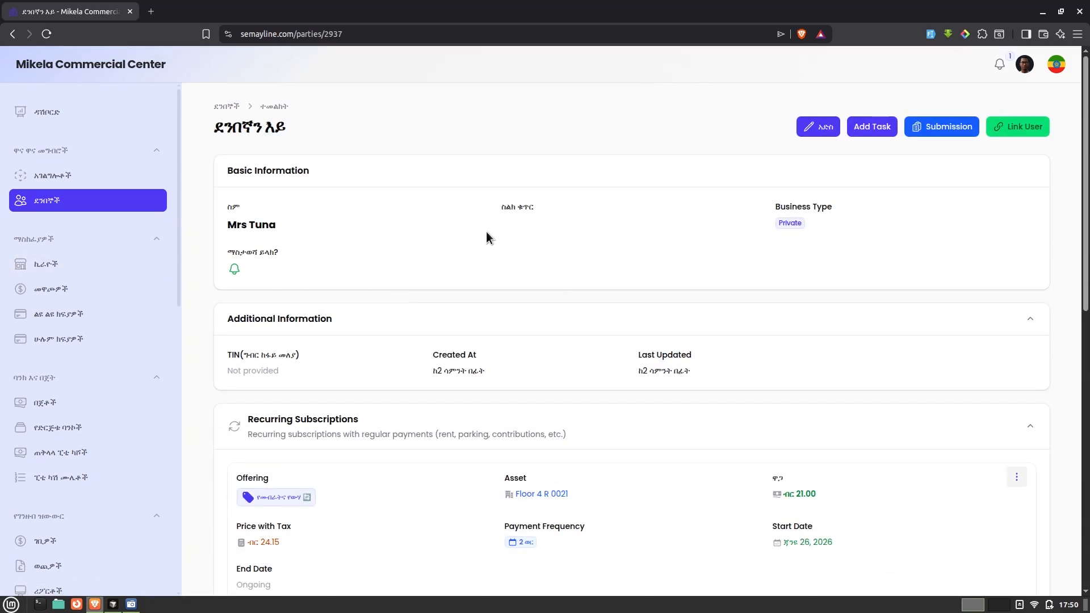
- Go to the rents list and open the details of the Office rent priced at 44,999.99 with VAT
drag(223, 169, 424, 176)
click(424, 176)
click(35, 265)
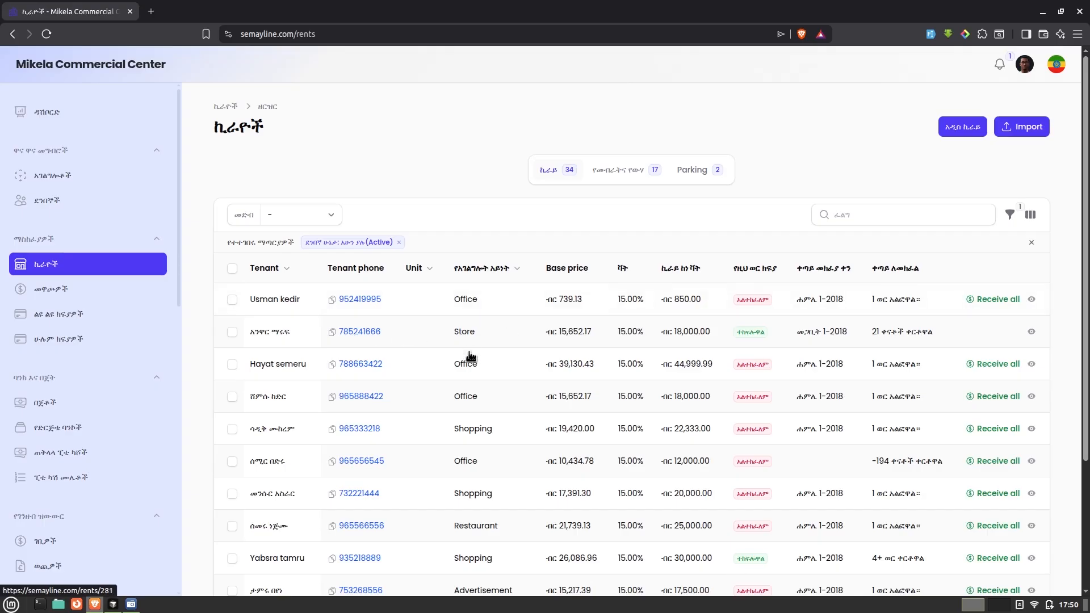
click(513, 369)
scroll(710, 232, down, 4)
scroll(709, 230, up, 4)
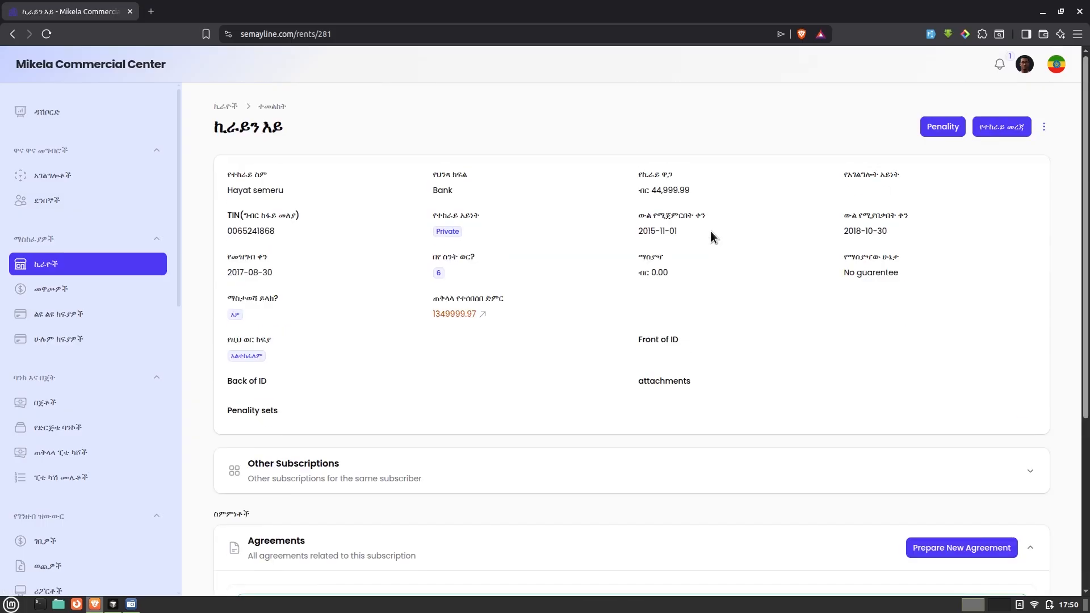
- Open the Readjust form for this rent, inspect its start date, month interval and invoice options, and cancel it
click(1043, 127)
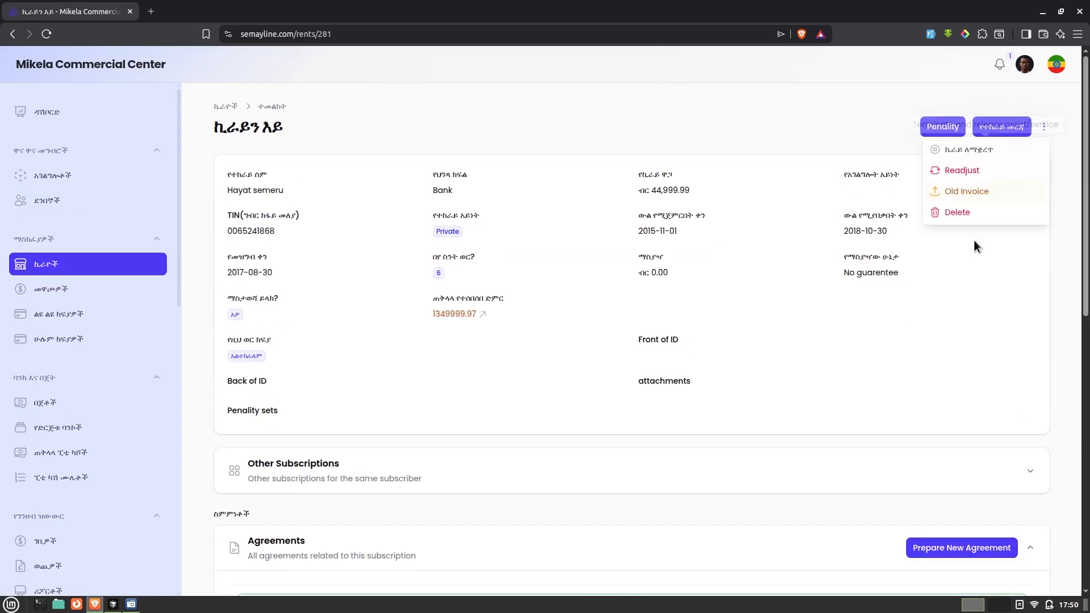
click(970, 169)
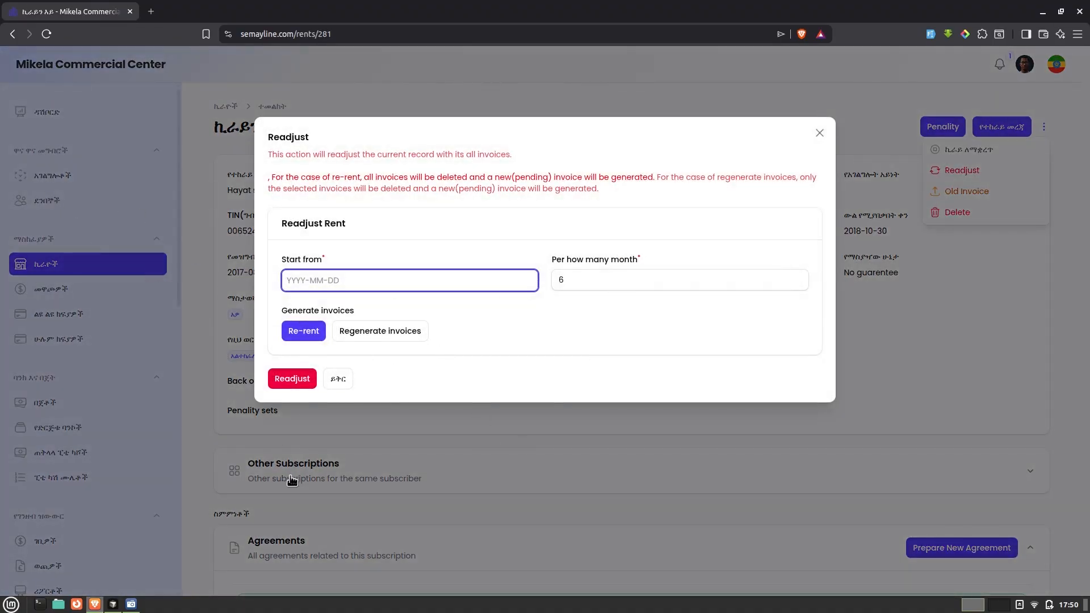
click(339, 378)
- Look through the whole rent record, including its details and agreements, and view its available actions without applying any
scroll(614, 373, down, 10)
scroll(615, 379, up, 10)
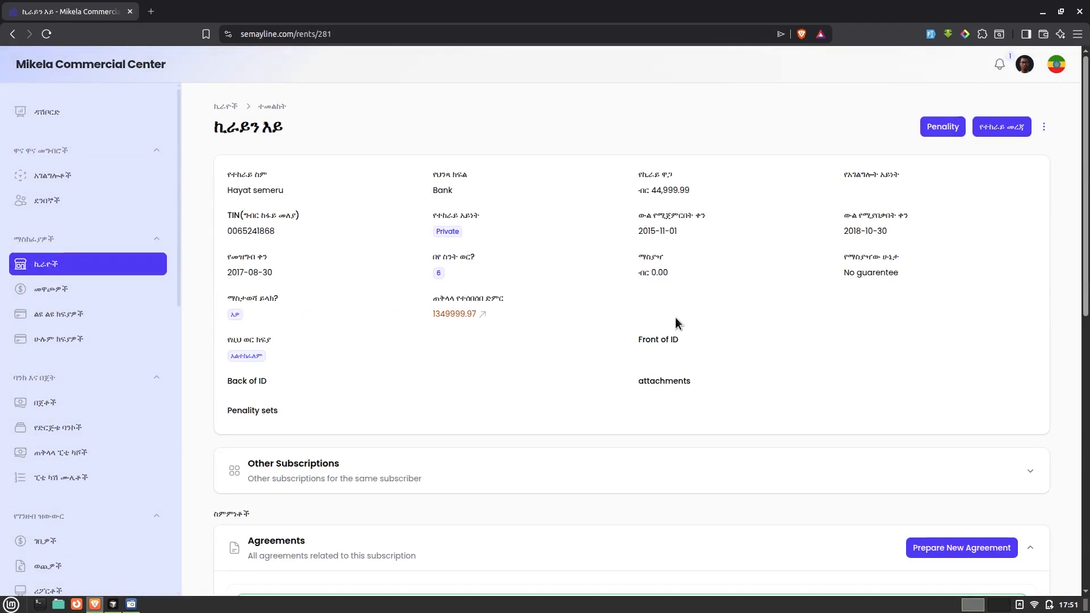
scroll(676, 321, down, 10)
scroll(846, 423, right, 5)
scroll(848, 426, left, 5)
scroll(632, 418, up, 10)
scroll(632, 418, down, 6)
scroll(634, 417, up, 6)
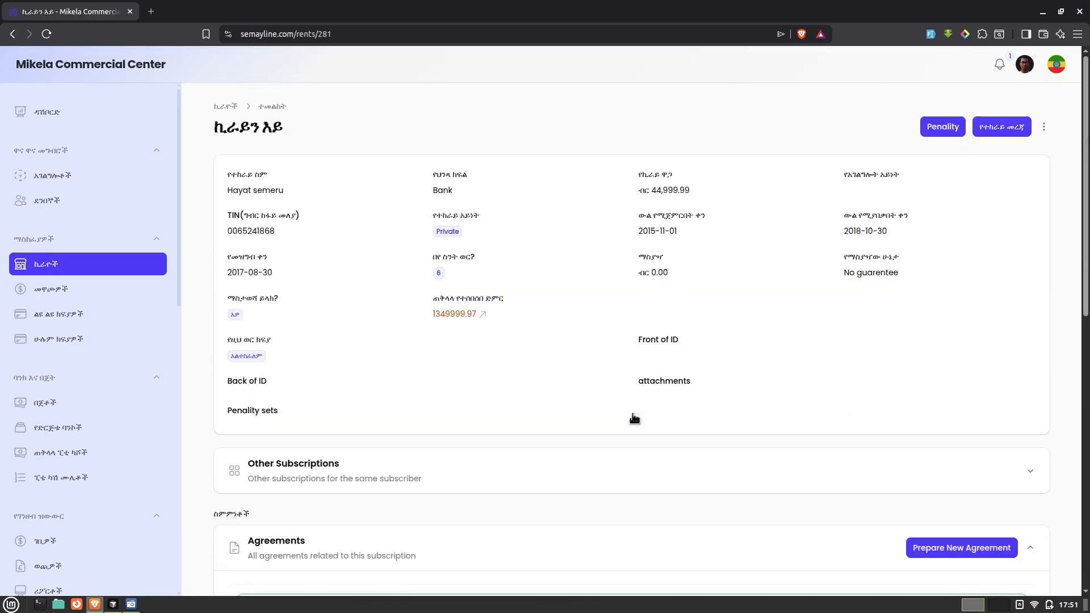
click(1043, 129)
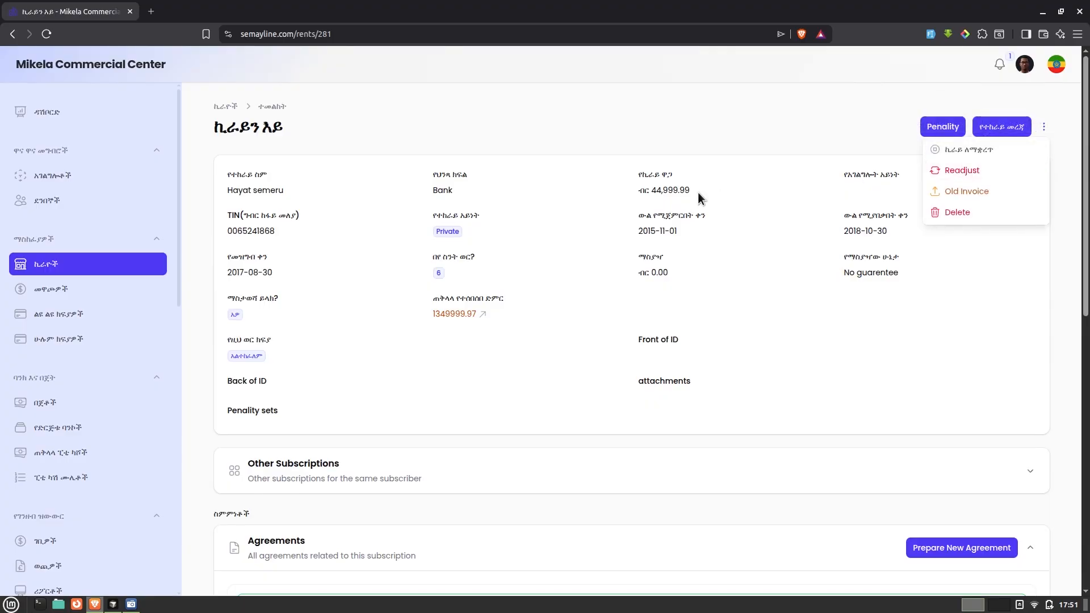
click(775, 264)
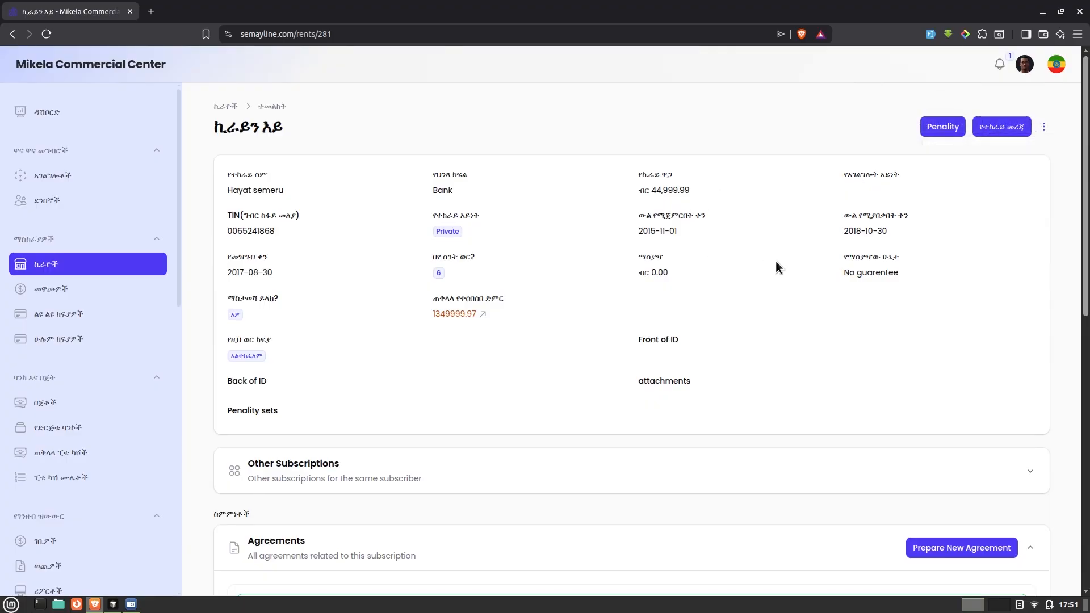